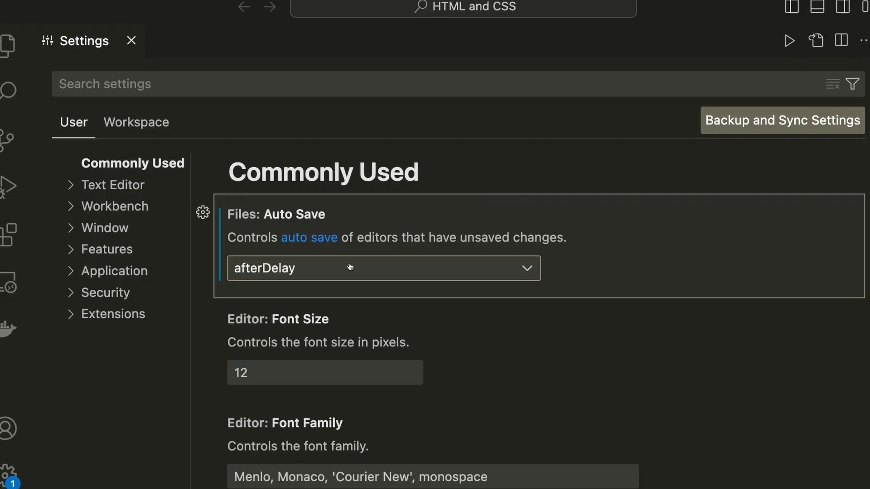
Set the Files: Auto Save setting to off and reopen its list of options
click(290, 254)
click(276, 286)
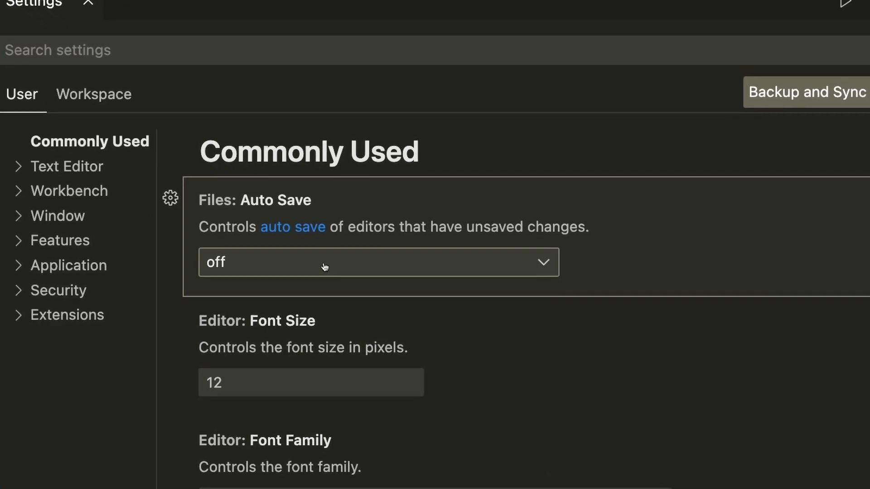
click(323, 272)
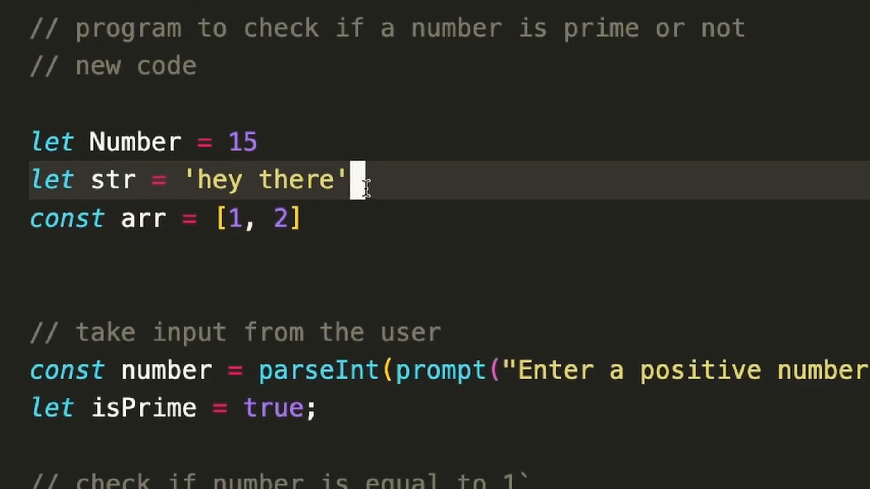
Place the cursor on several lines of code.js to examine the block and underline cursor styles
click(381, 192)
click(330, 284)
click(270, 289)
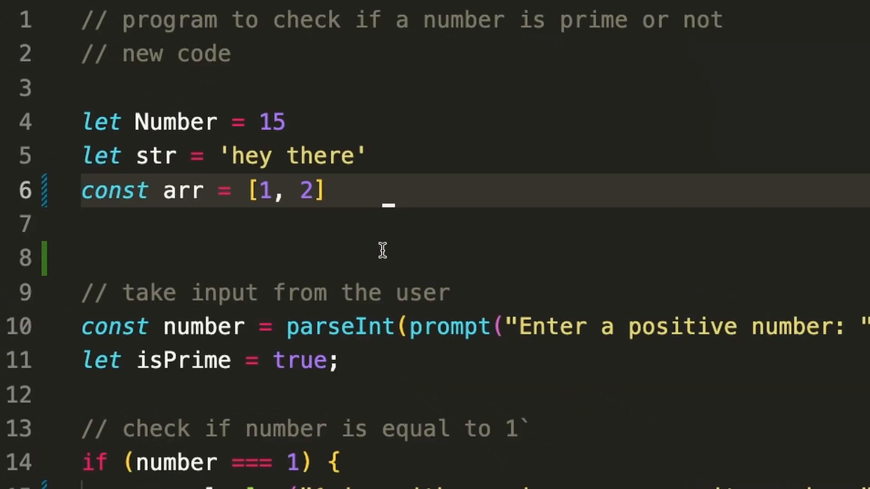
click(384, 253)
click(410, 286)
click(439, 322)
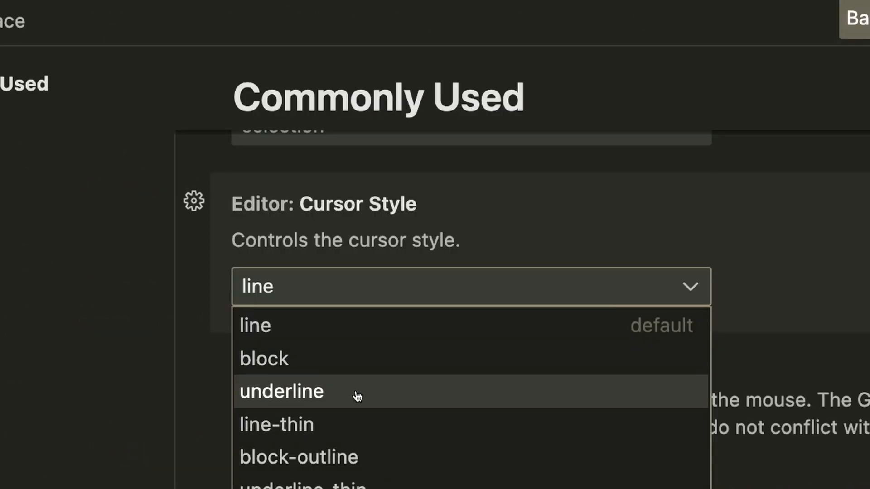
Set the editor's Cursor Style to line and try it on several lines of code.js
click(350, 336)
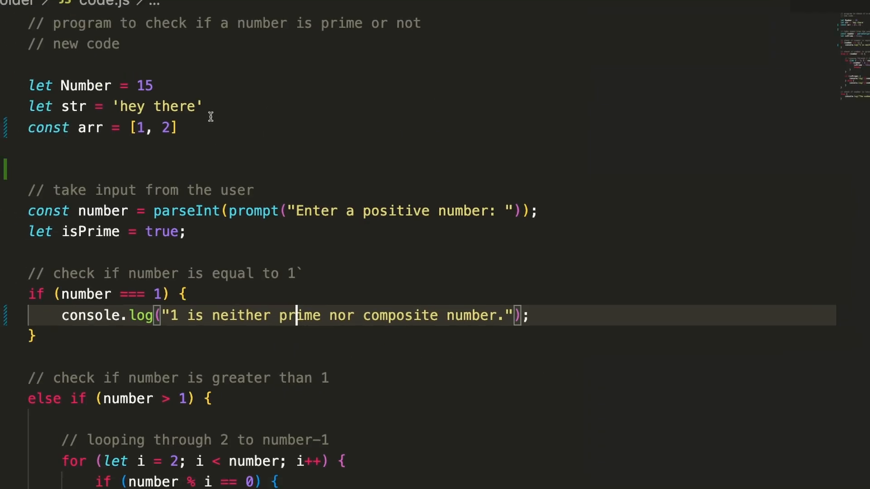
click(208, 124)
click(229, 171)
click(235, 222)
click(220, 252)
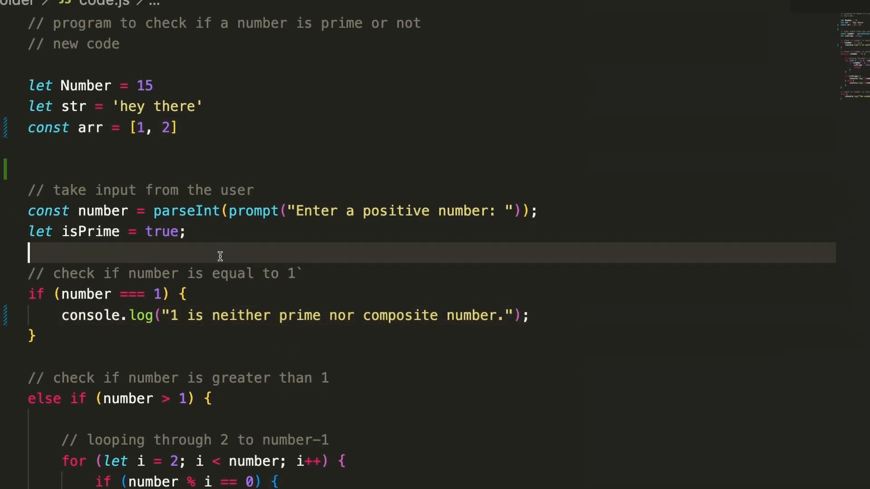
click(223, 278)
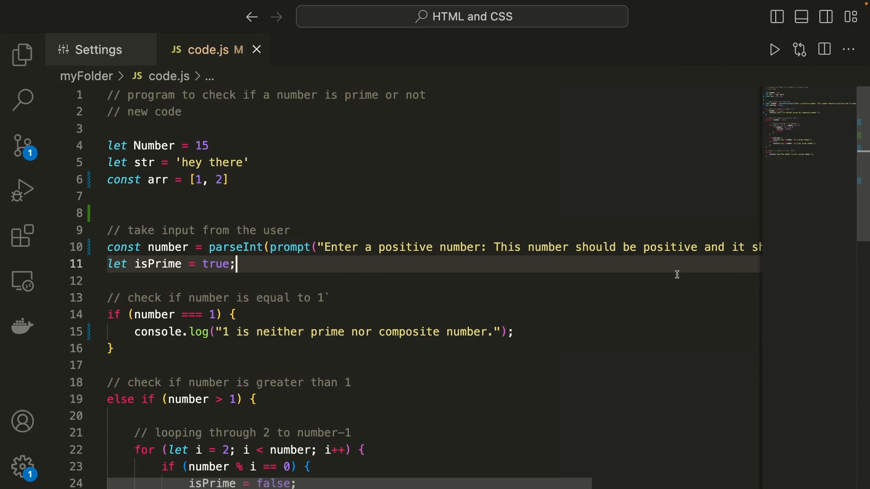
View the end of the long prompt line in code.js, and set Word Wrap to on
scroll(352, 265, right, 5)
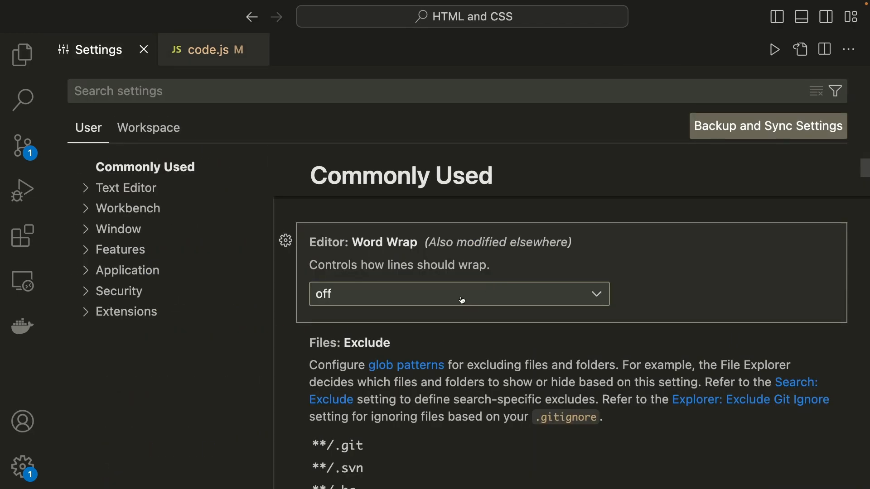
click(462, 301)
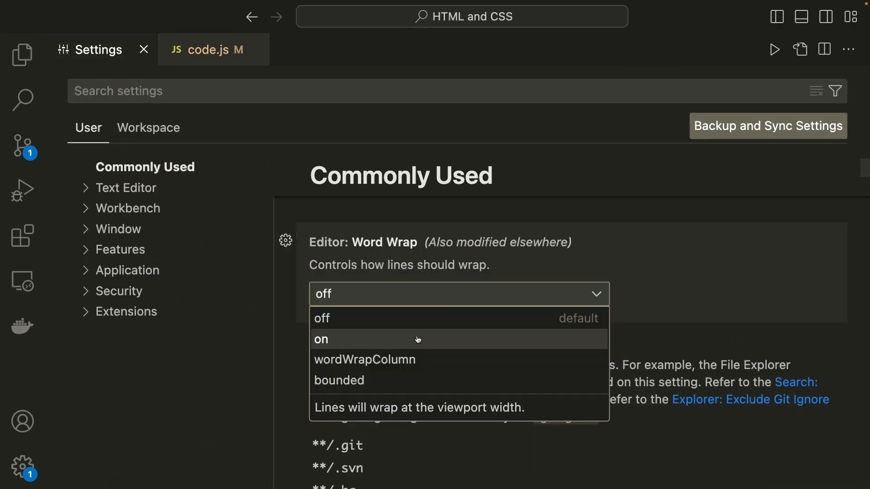
click(460, 338)
click(199, 64)
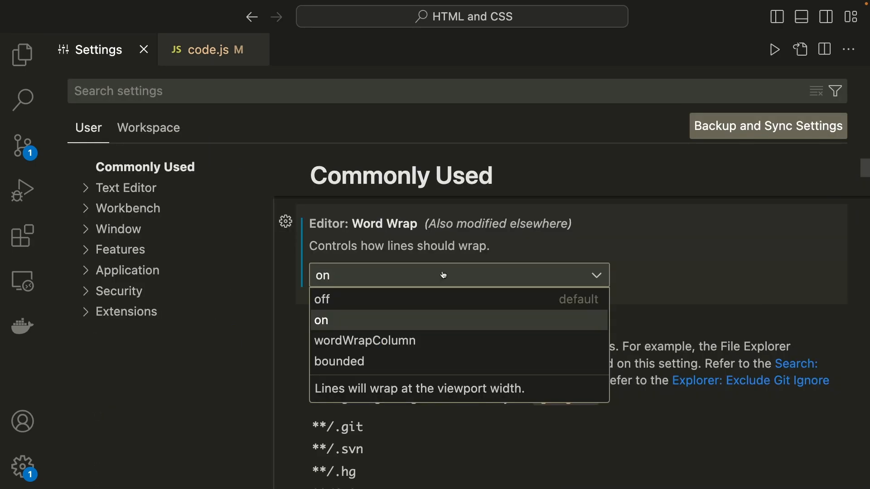
Set Word Wrap to bounded and select the wrapped prompt statement in code.js
click(413, 362)
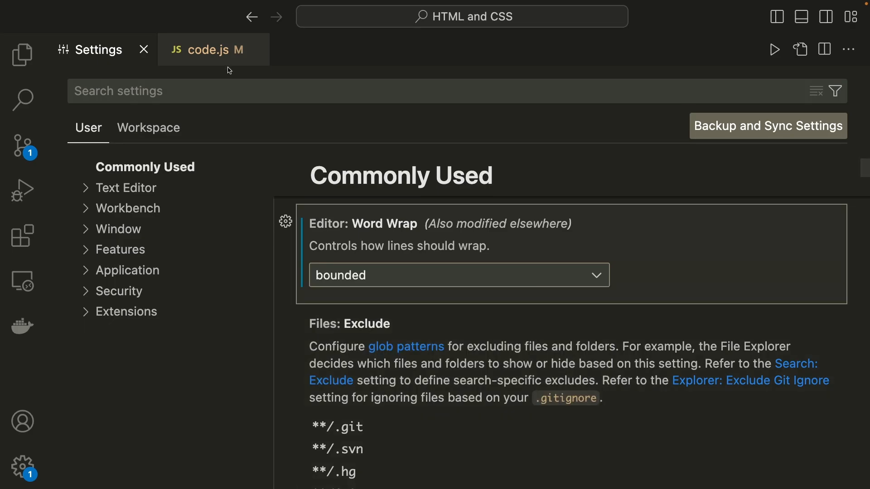
click(229, 49)
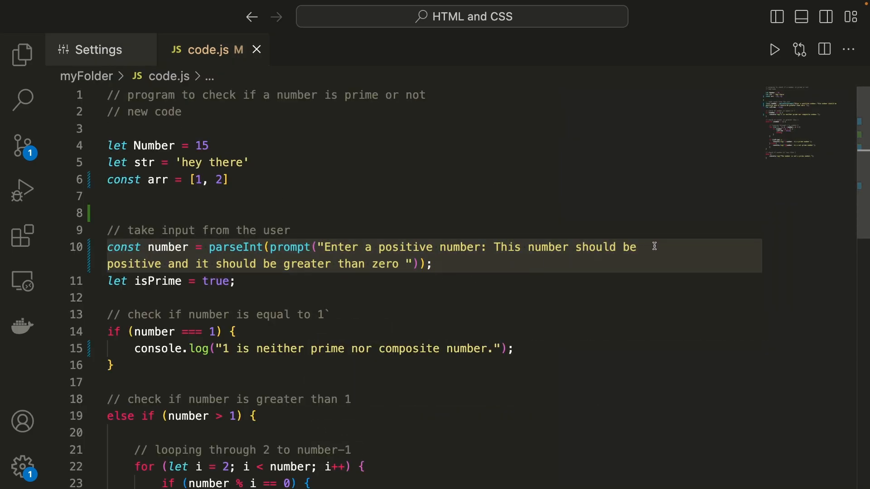
drag(444, 265, 107, 247)
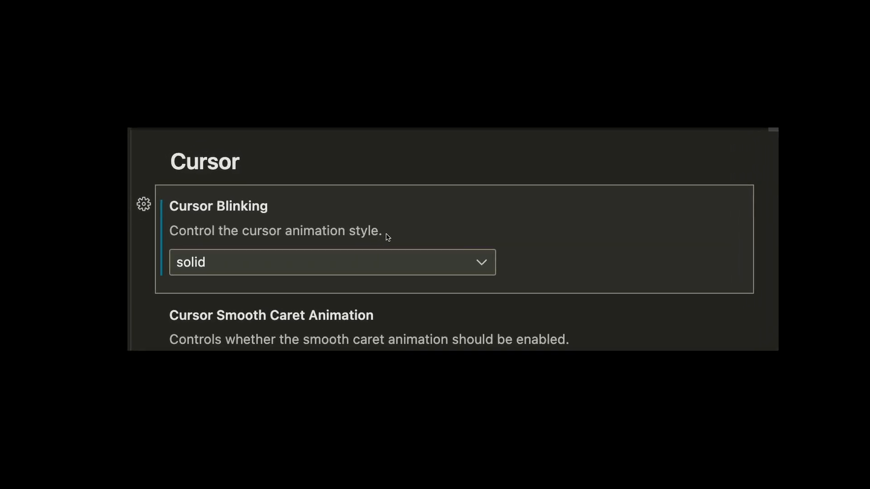
Open the Cursor Blinking options and set the Cursor Width to 4, checking it in code.js
click(306, 265)
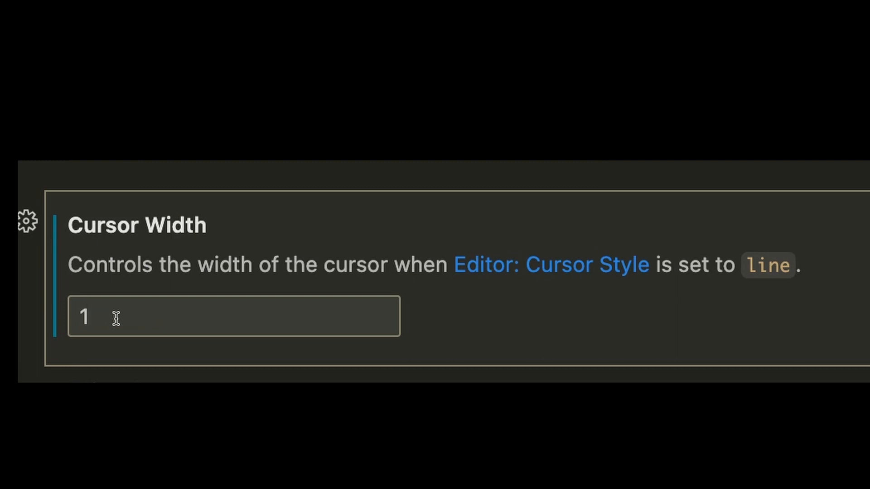
click(116, 319)
key(BackSpace)
text(4)
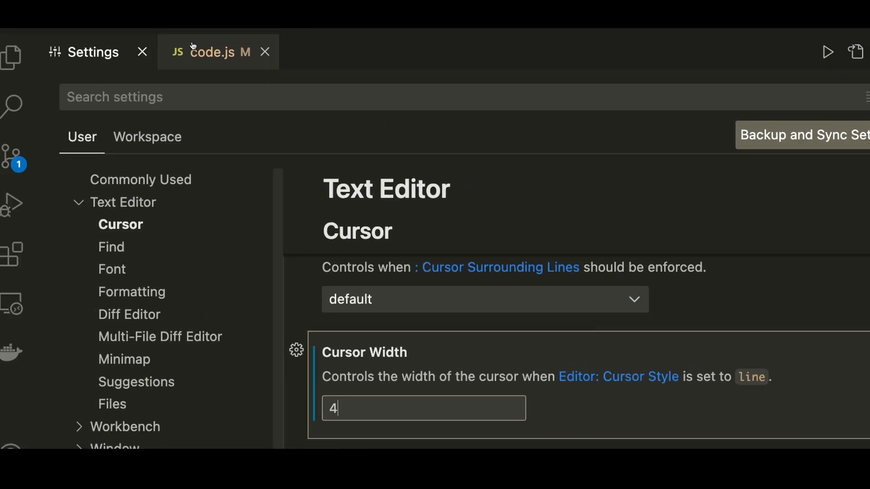
click(198, 46)
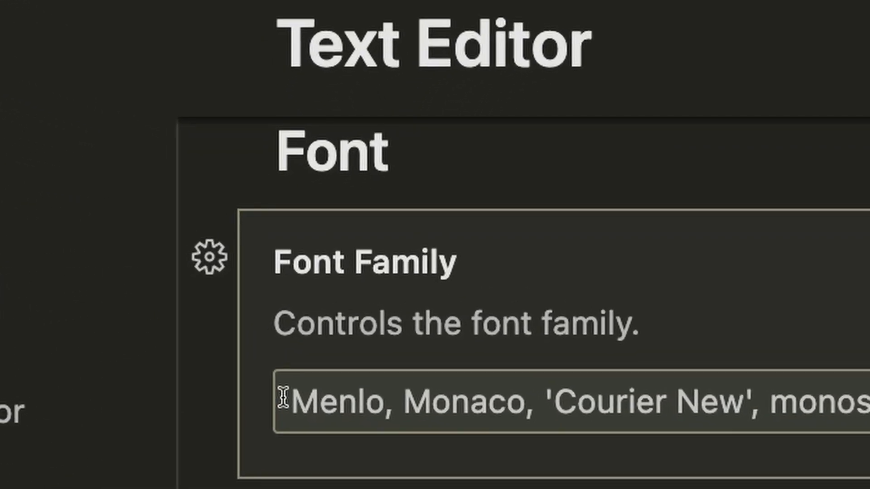
Replace the editor's Font Family with Futura and look through code.js in that font
double_click(542, 395)
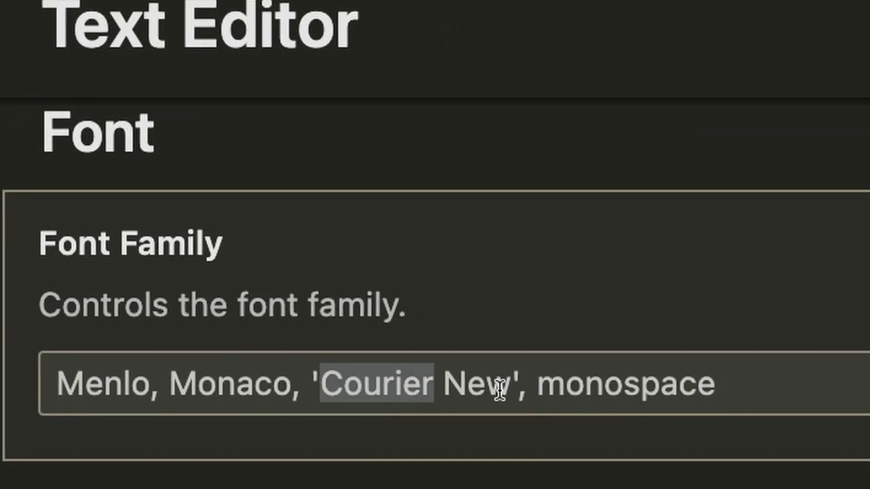
double_click(703, 396)
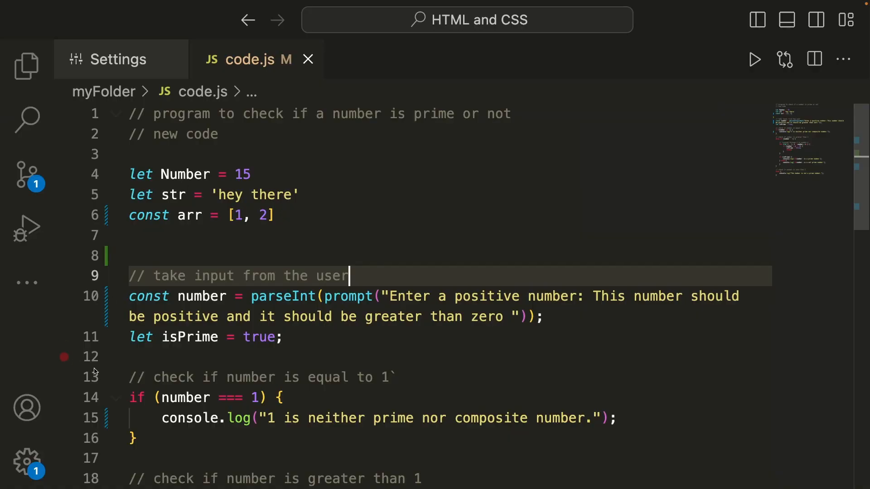
scroll(372, 362, down, 5)
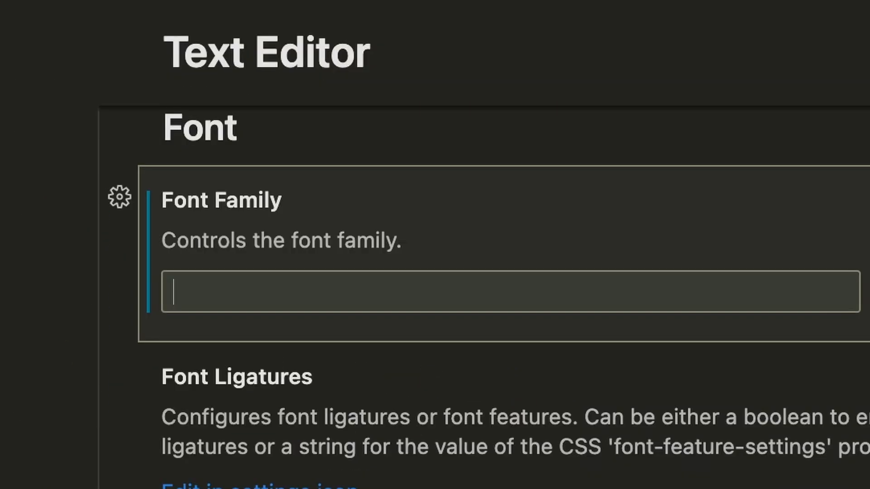
text(Futura)
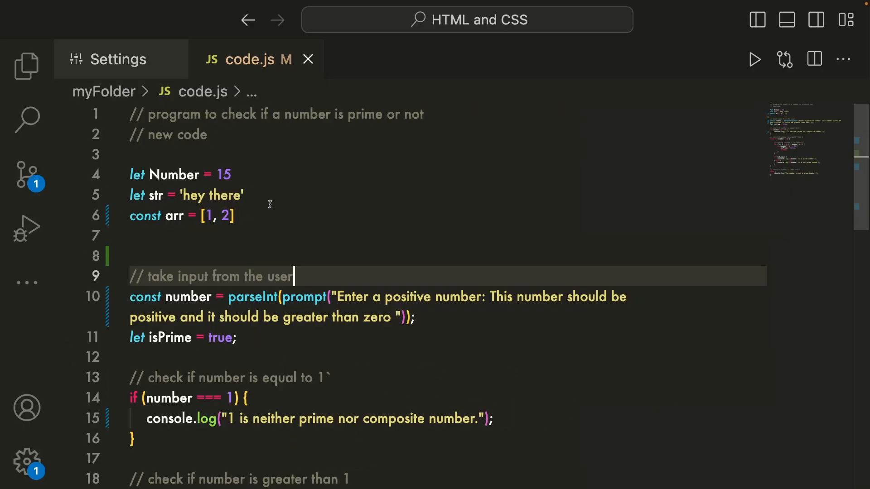
scroll(316, 253, down, 8)
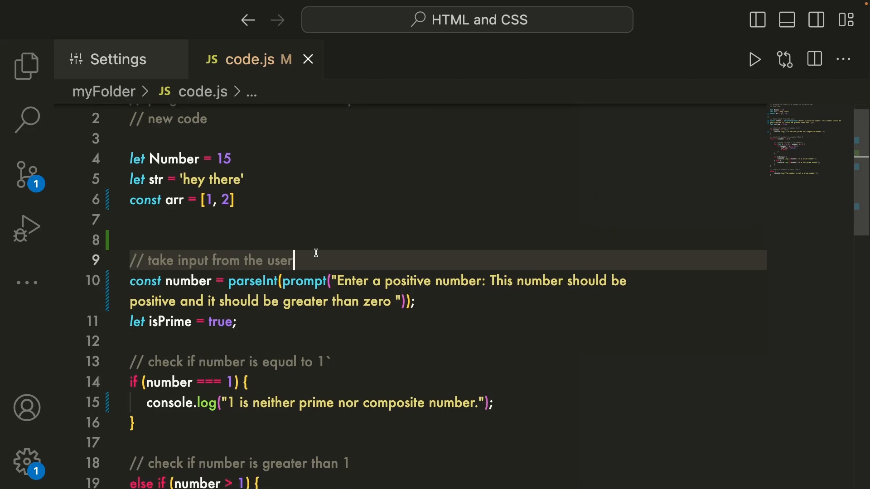
scroll(316, 253, down, 3)
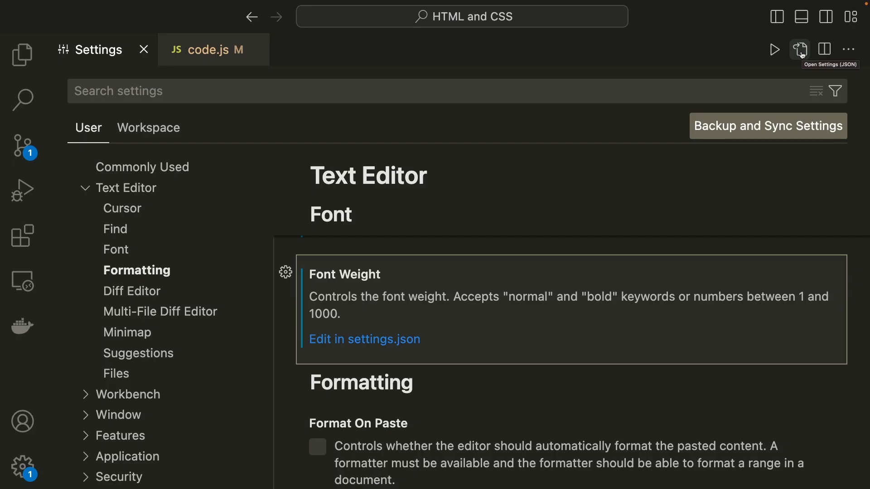
Open settings.json and compare it with the graphical Settings editor
click(802, 54)
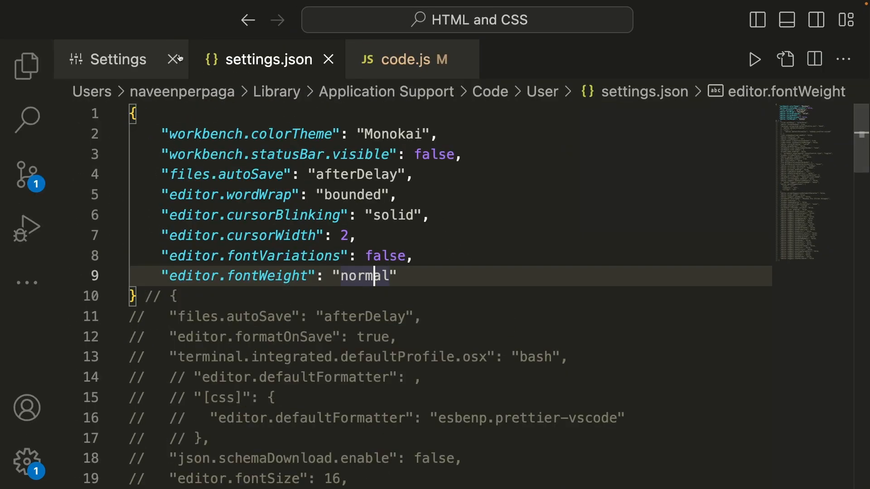
click(113, 60)
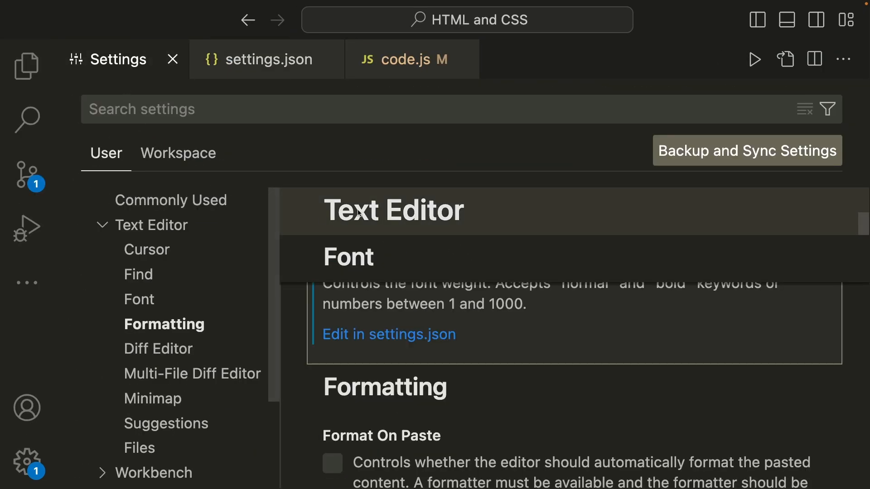
click(247, 66)
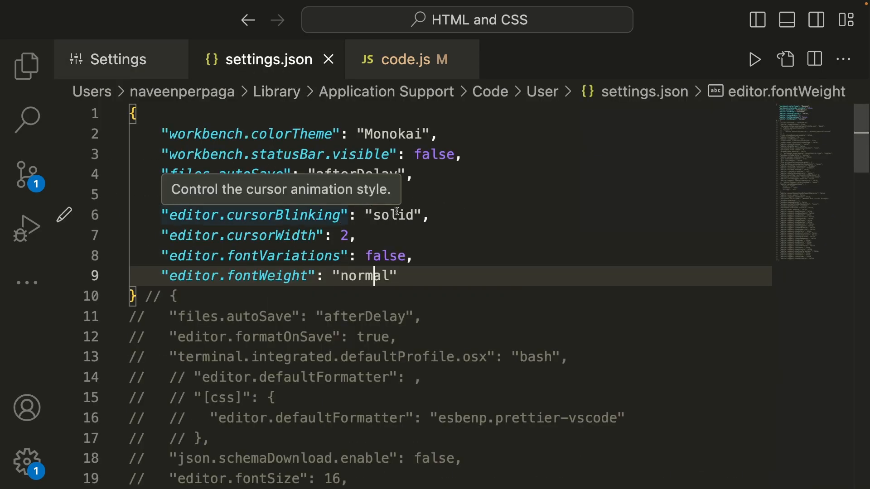
Examine the wordWrap, cursorBlinking and cursorWidth entries and their values in settings.json
double_click(271, 190)
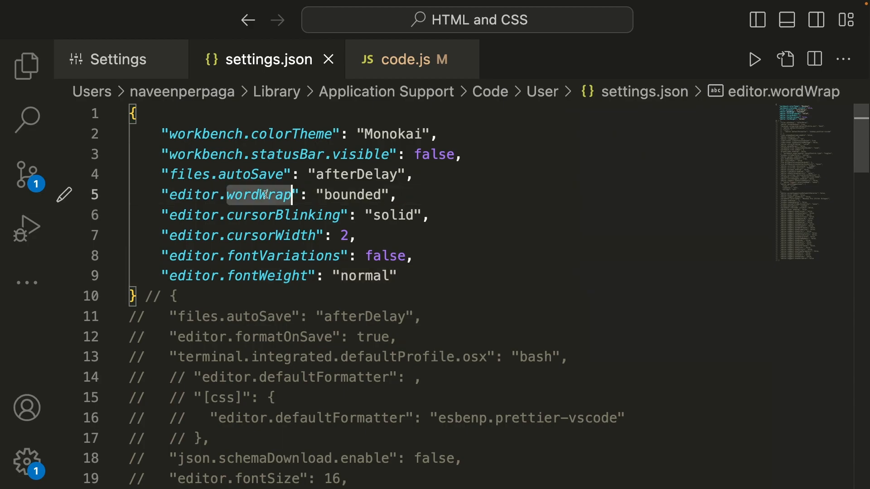
double_click(354, 194)
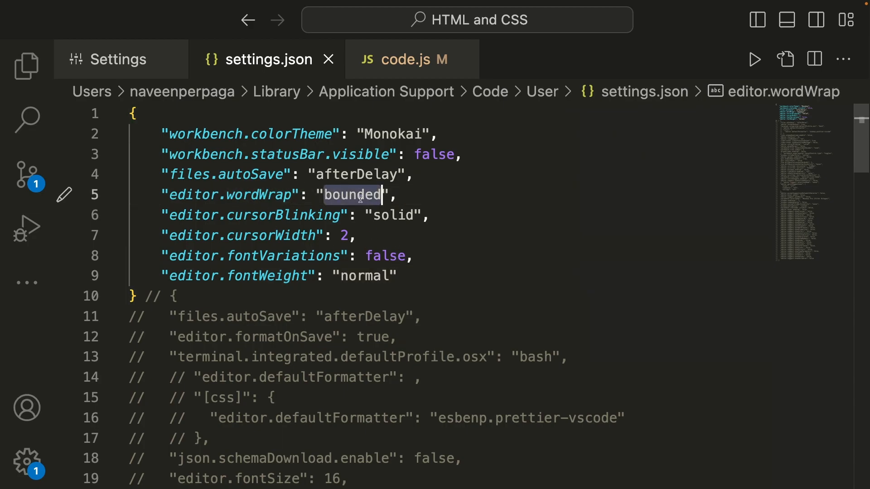
double_click(290, 222)
double_click(399, 215)
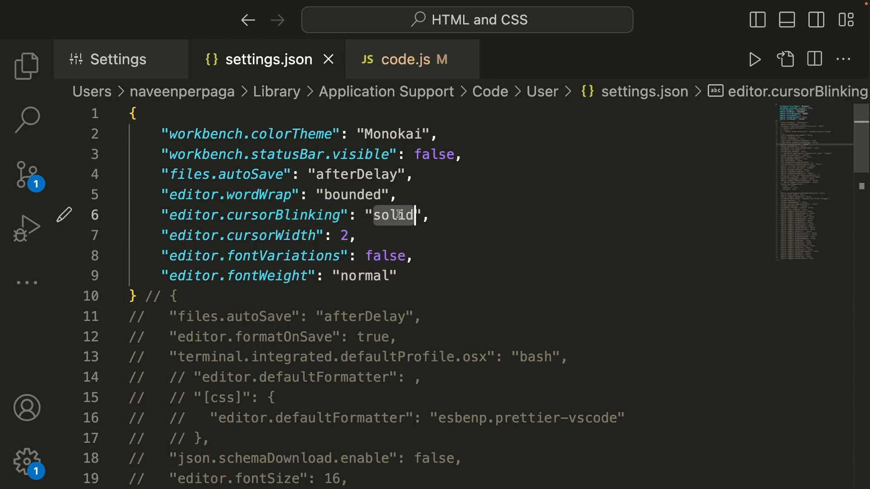
double_click(281, 242)
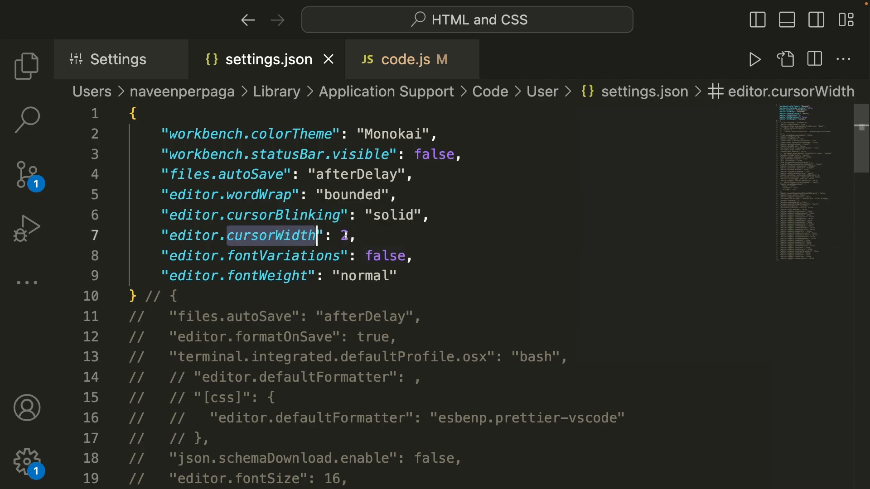
double_click(345, 236)
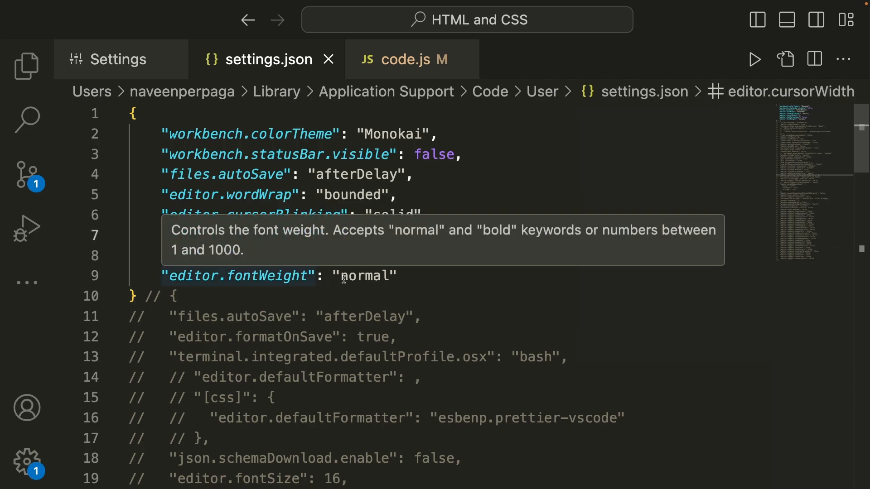
Change editor.fontWeight to "bold" in settings.json and view the result in code.js
double_click(368, 276)
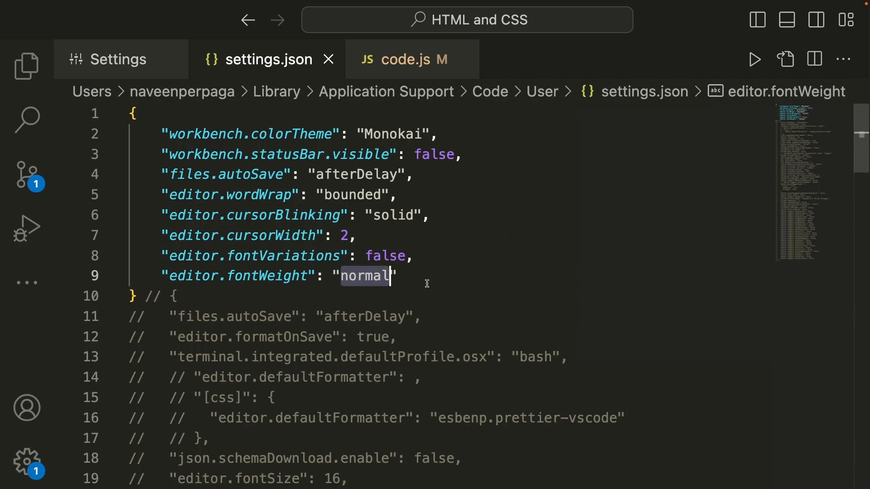
text(bold)
click(406, 59)
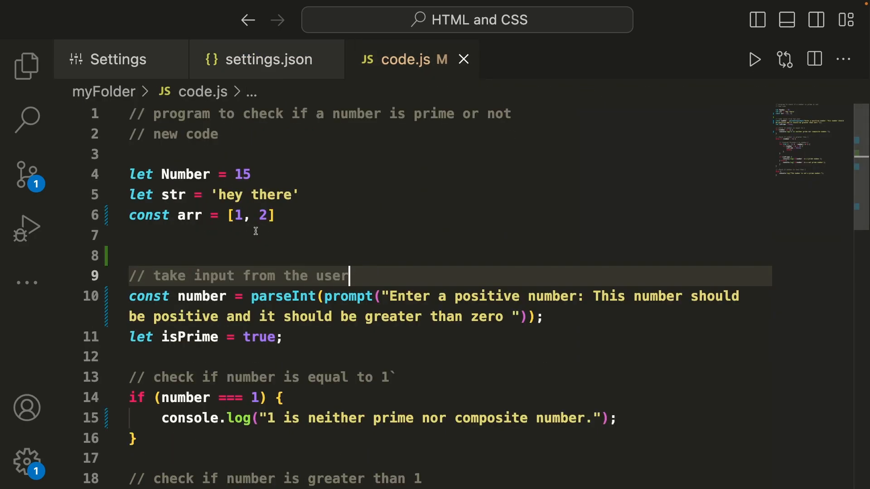
scroll(390, 265, down, 5)
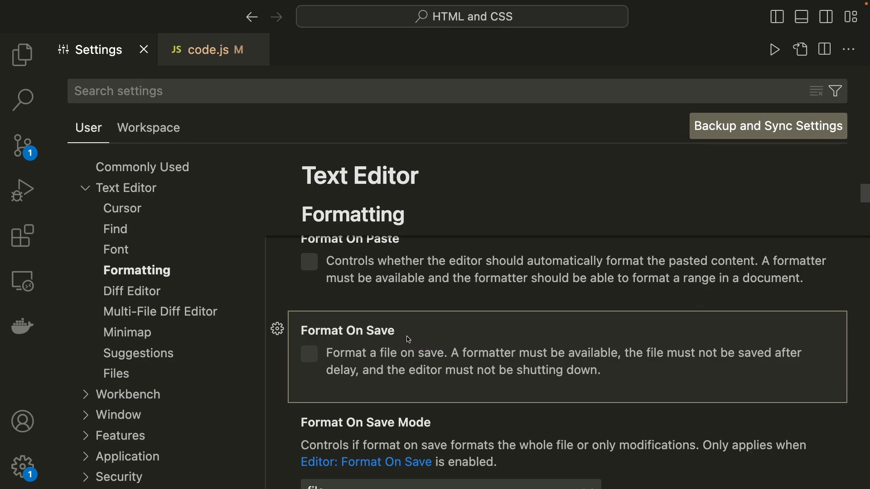
Enable Format On Save and search the settings for "default formatter"
click(313, 359)
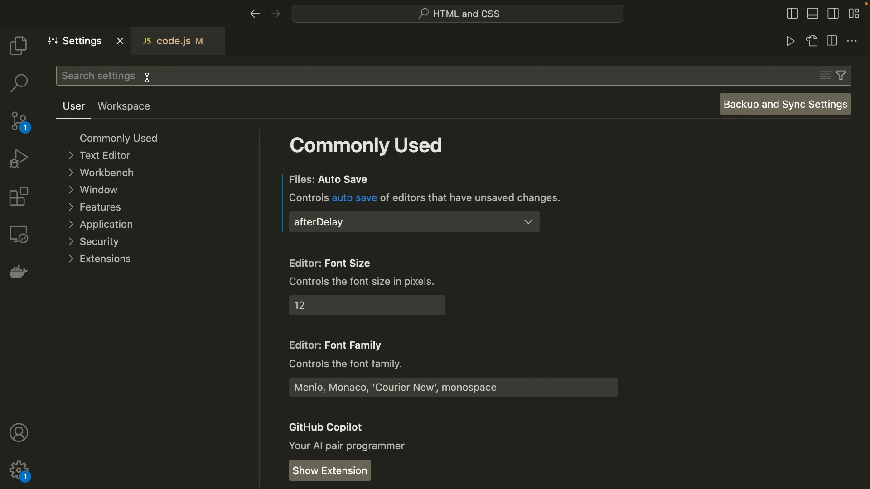
text(default formatter)
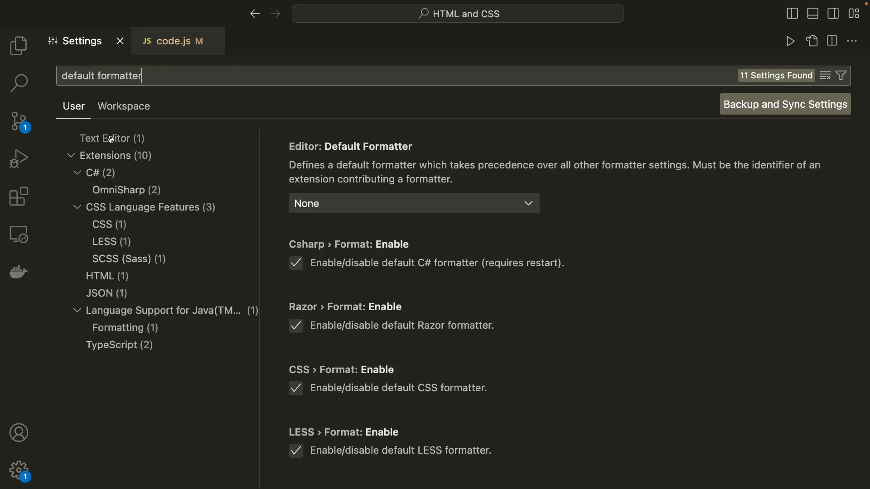
Show only the Text Editor results and set Editor: Default Formatter to TypeScript and JavaScript Language Features
click(112, 140)
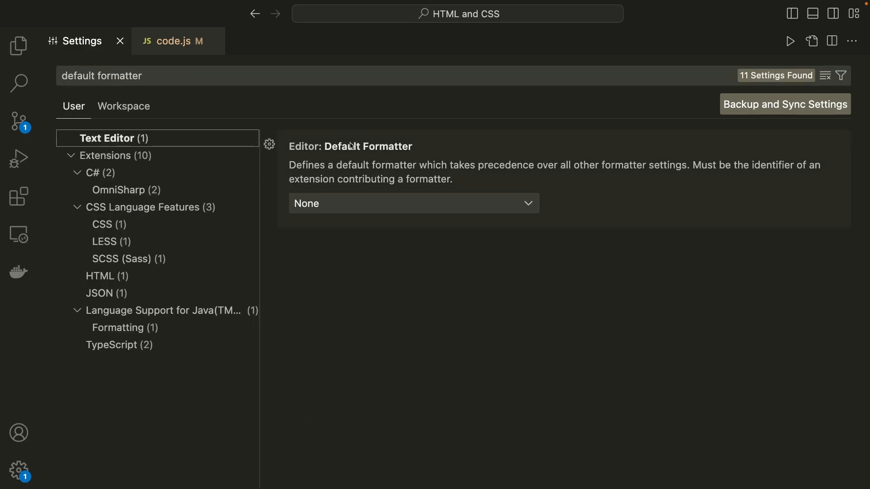
click(339, 208)
key(j)
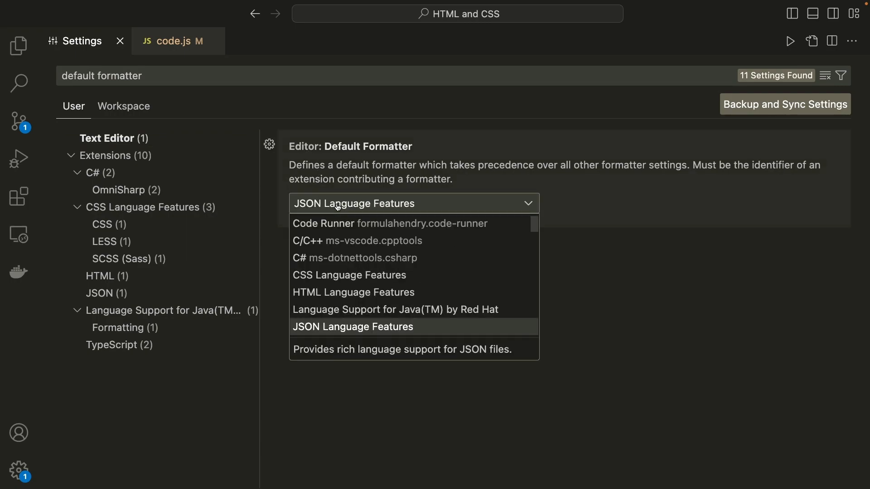
scroll(391, 306, down, 2)
scroll(392, 308, down, 3)
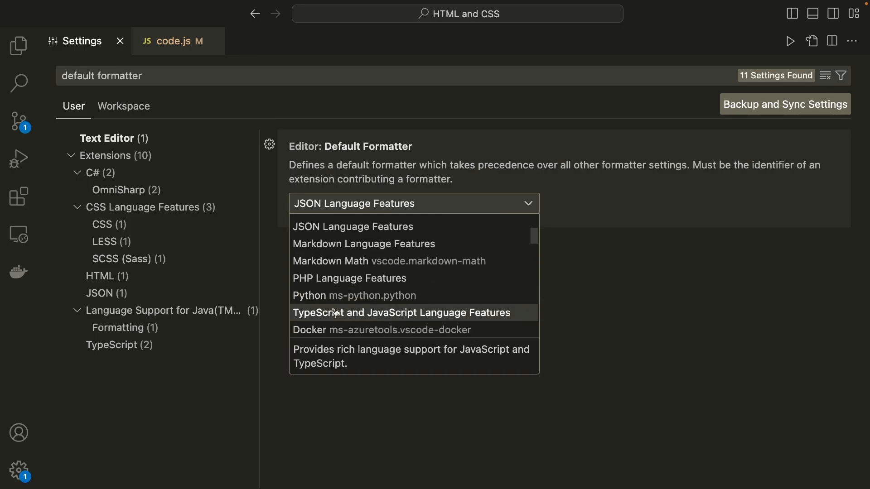
click(390, 314)
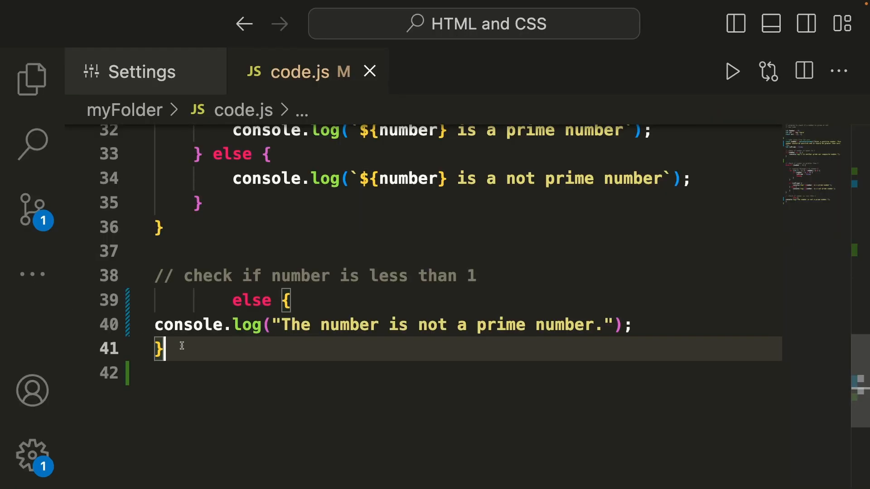
Format code.js to fix the indentation of the else block on lines 39 to 41
drag(178, 349, 159, 301)
click(202, 346)
key(shift+alt+f)
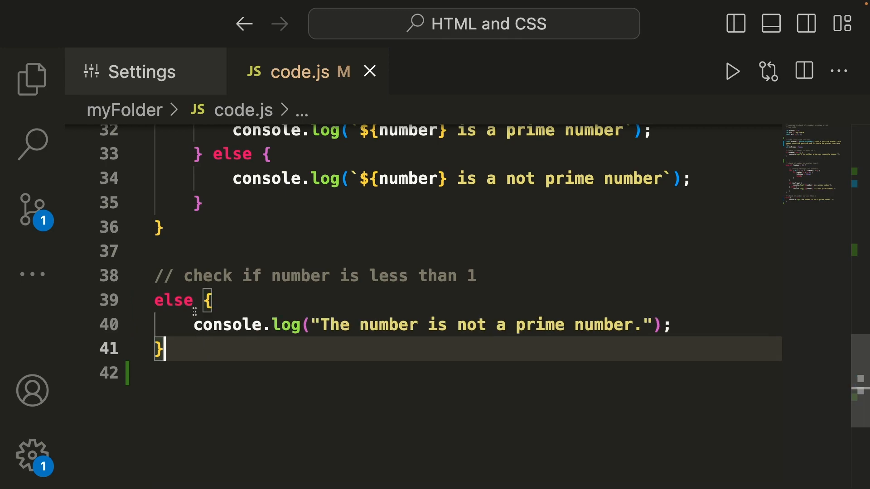
drag(177, 346, 163, 324)
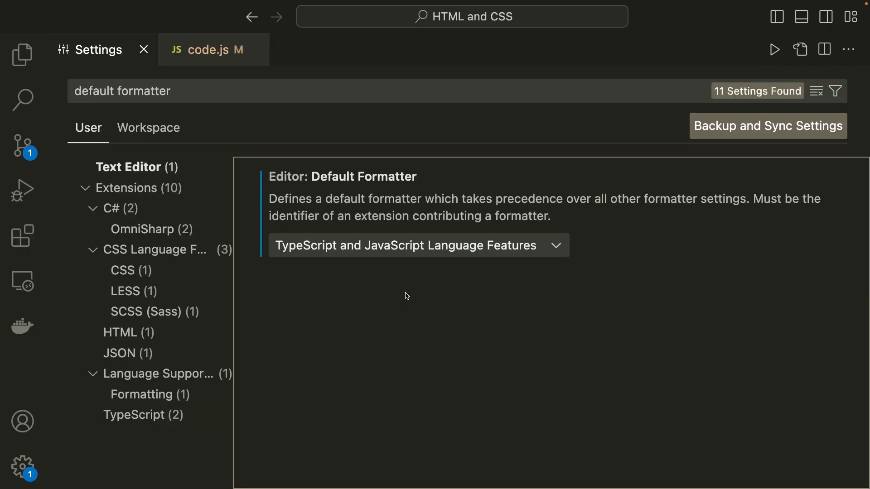
Set Editor: Default Formatter to Prettier - Code formatter and format code.js with it
click(403, 188)
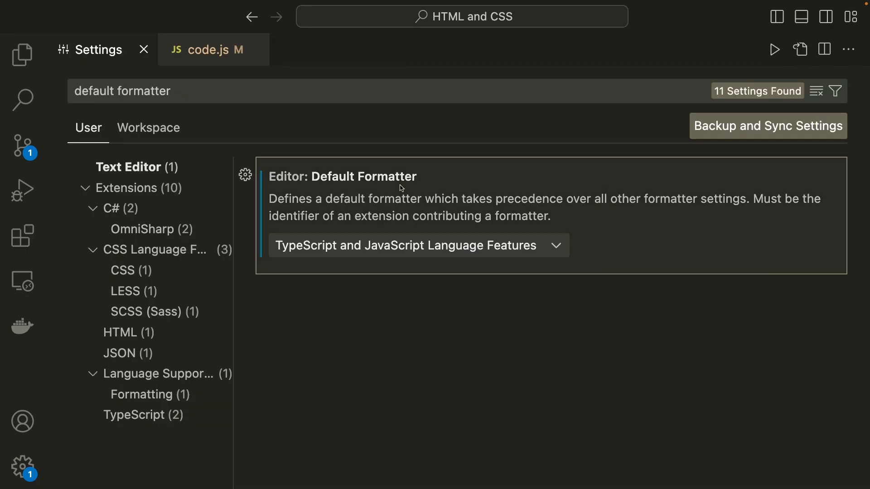
click(365, 246)
click(364, 184)
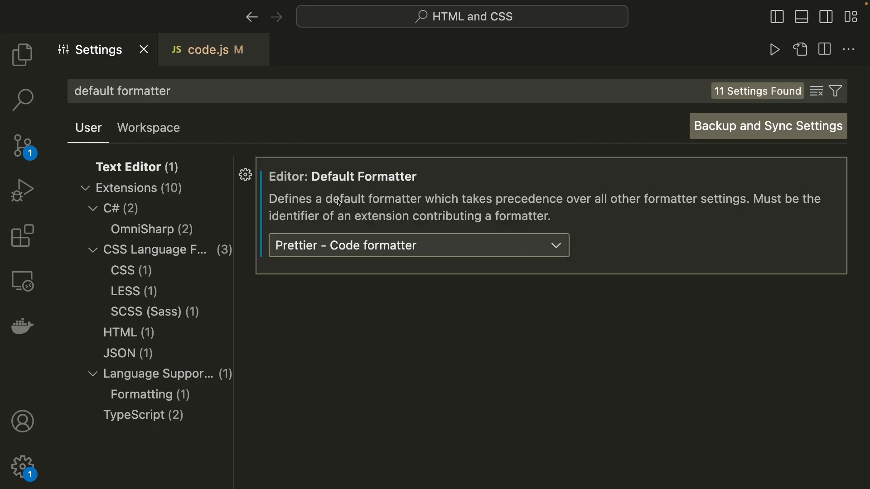
click(220, 51)
scroll(274, 254, up, 2)
key(shift+alt+f)
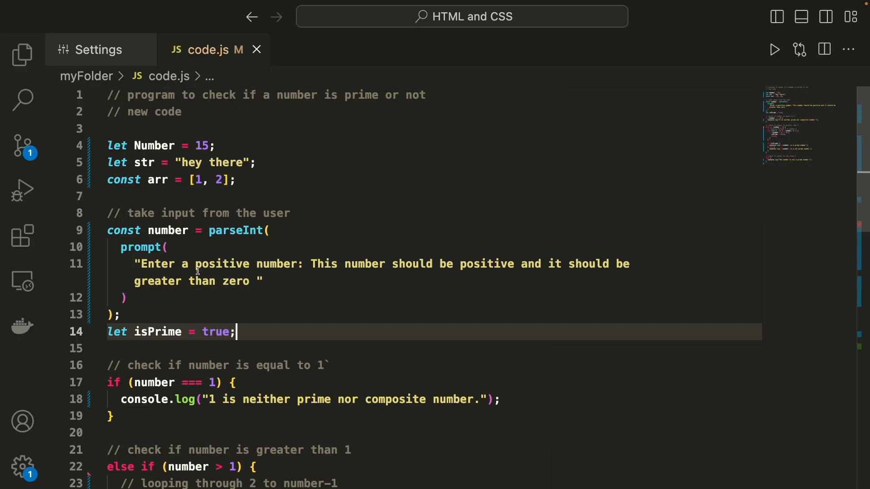
Examine how the variable declarations and the parseInt prompt call are formatted in code.js
click(242, 181)
click(255, 167)
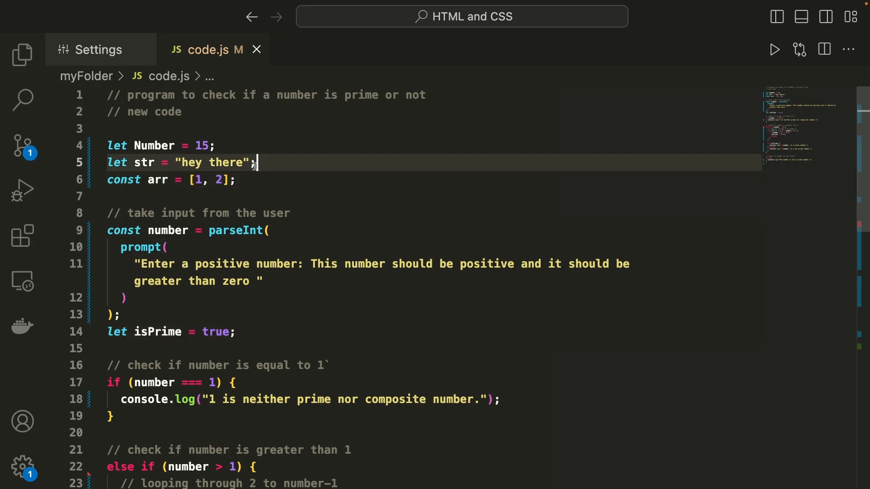
click(246, 213)
click(280, 237)
click(309, 285)
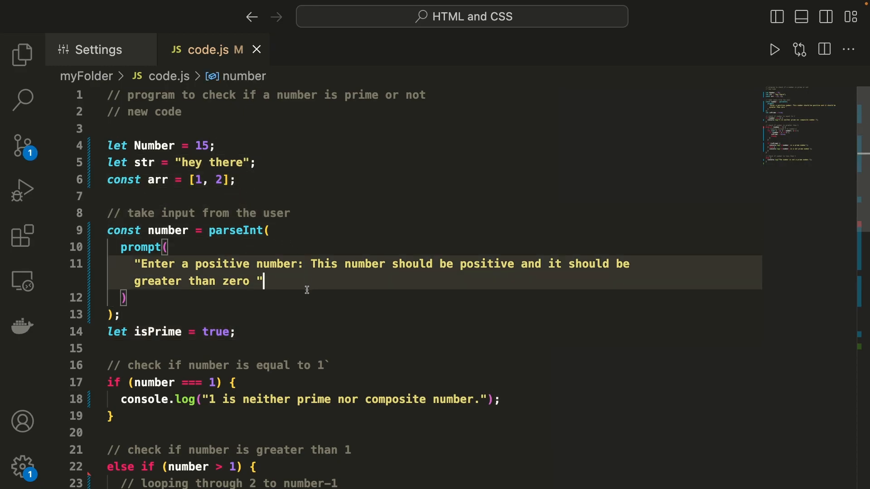
click(307, 300)
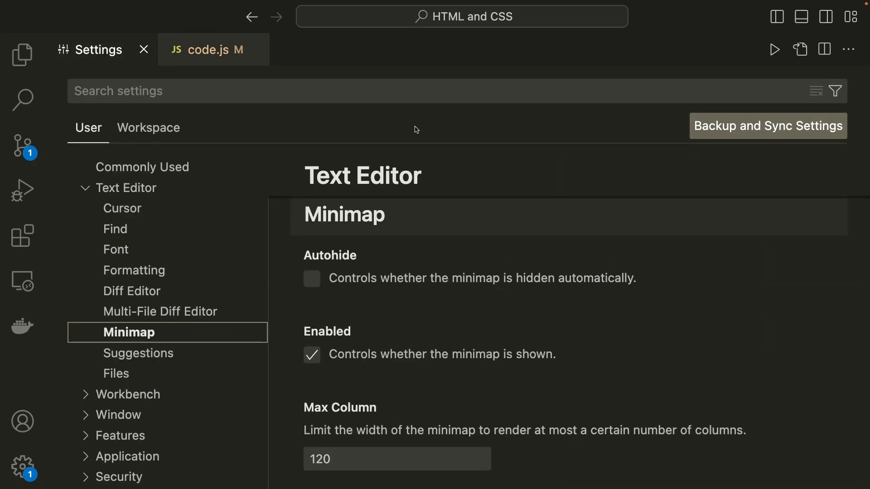
Enable the minimap's Autohide setting and check its effect in code.js
click(343, 309)
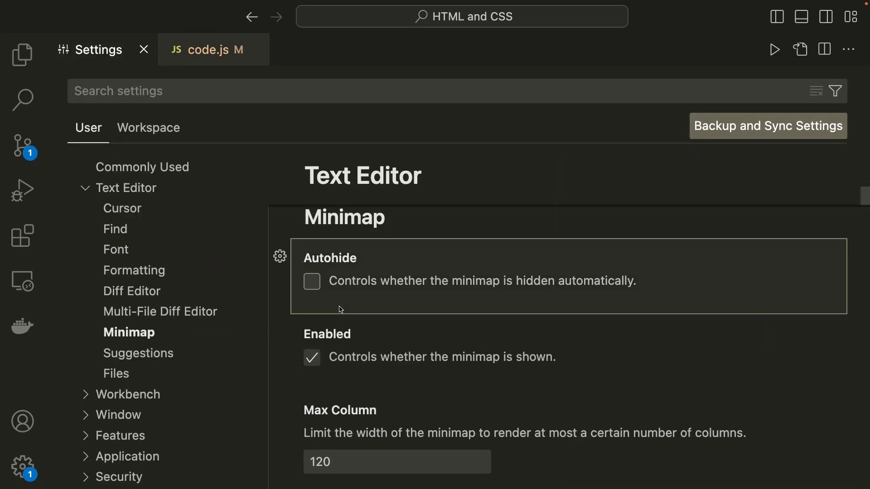
click(317, 286)
click(212, 50)
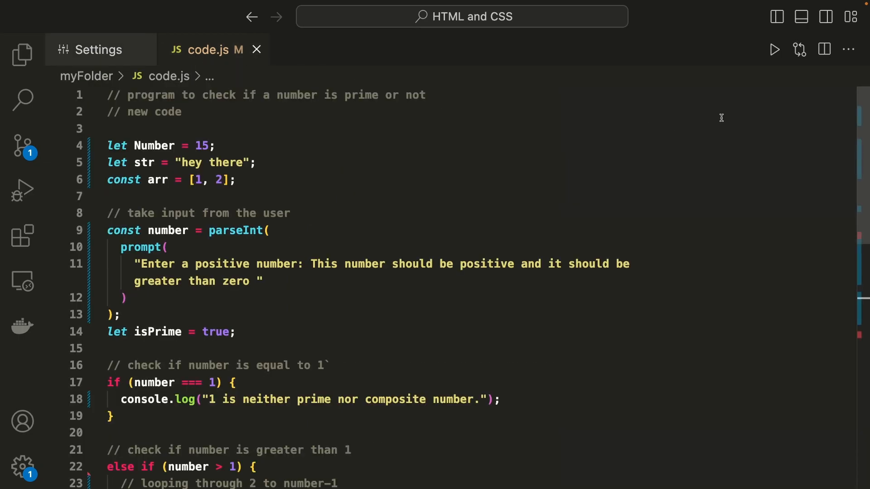
mouse_move(794, 109)
Disable the minimap's Enabled setting and view code.js
key(ctrl+Tab)
click(312, 324)
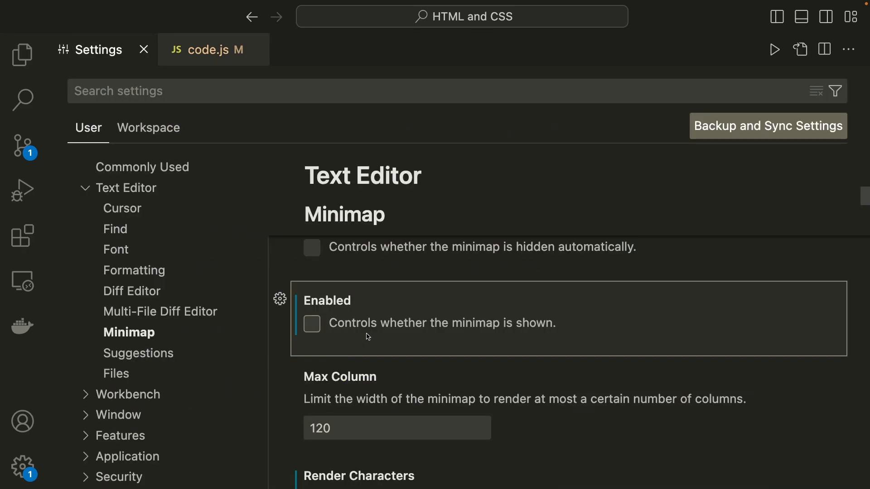
click(209, 50)
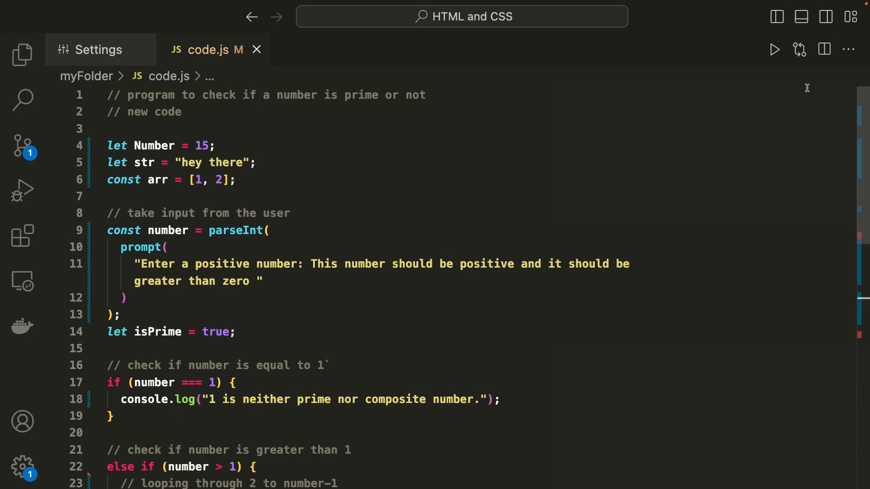
Set the minimap Scale to 2 and view the result in code.js
key(ctrl+Tab)
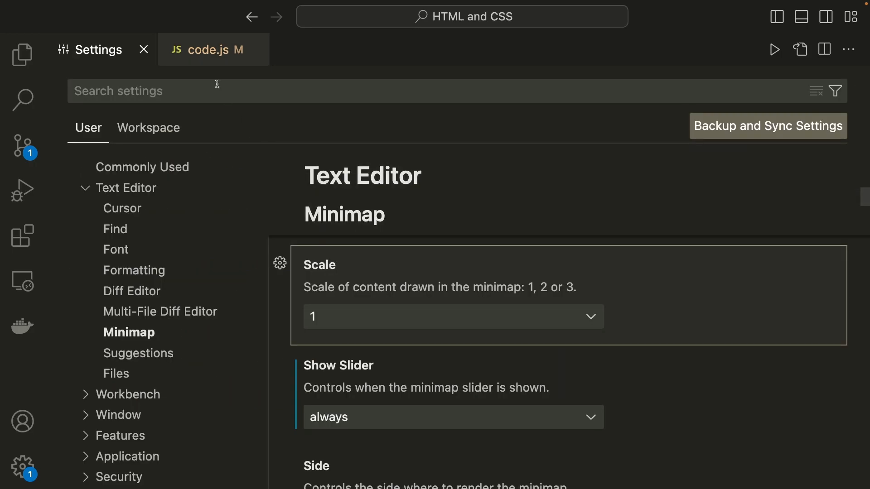
key(ctrl+Tab)
key(ctrl+Tab)
click(406, 325)
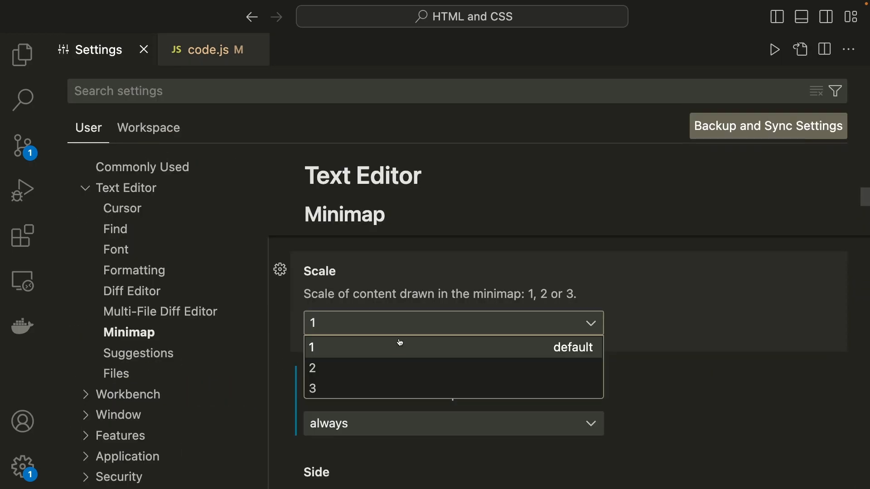
click(384, 364)
key(ctrl+Tab)
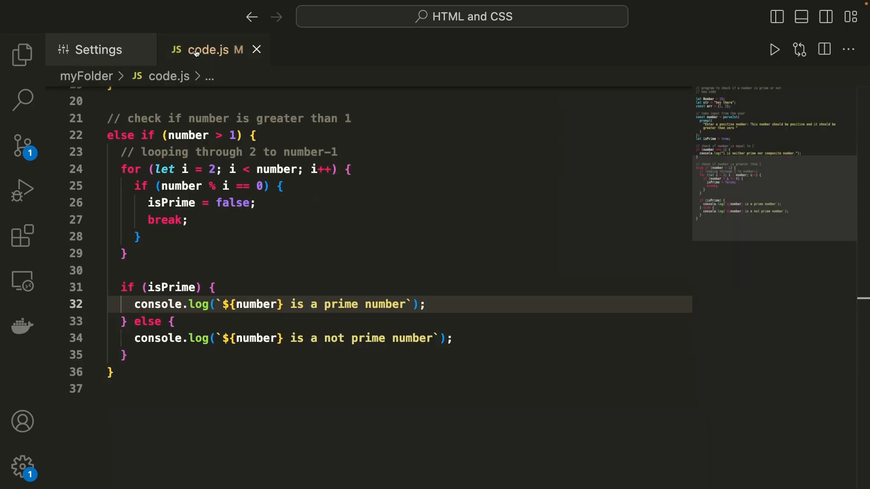
scroll(737, 186, up, 5)
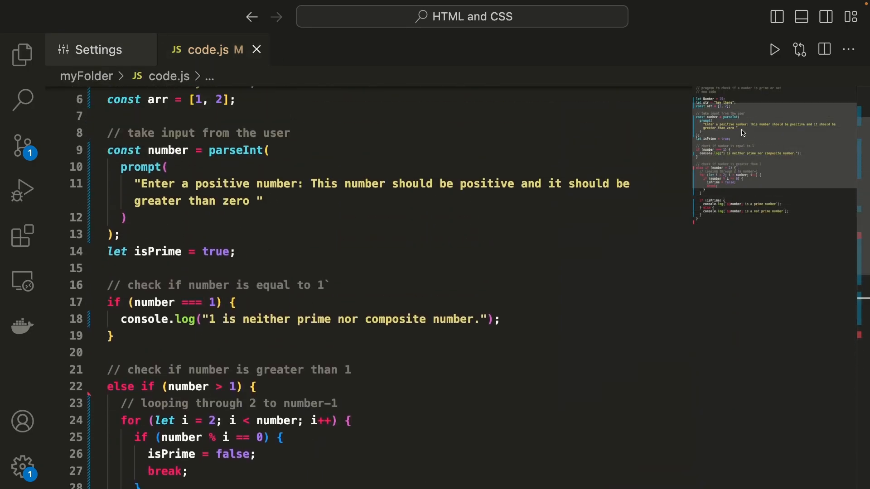
Set the minimap Side to left and view its placement in code.js
key(ctrl+Tab)
click(392, 317)
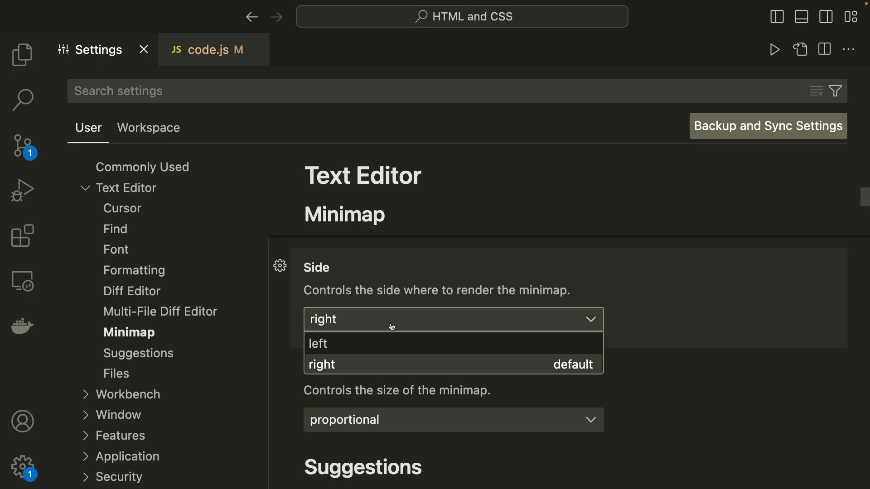
click(380, 342)
key(ctrl+Tab)
scroll(149, 168, up, 5)
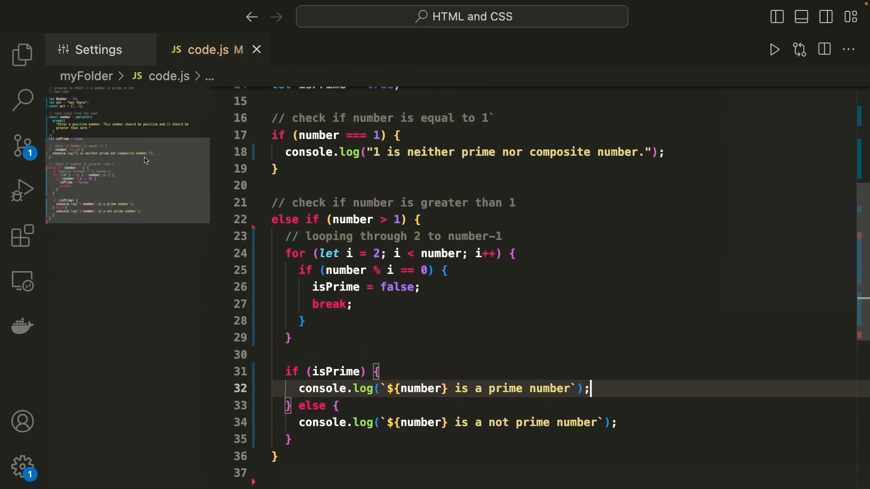
Set the minimap Size to fill and try moving through code.js with the minimap
key(ctrl+Tab)
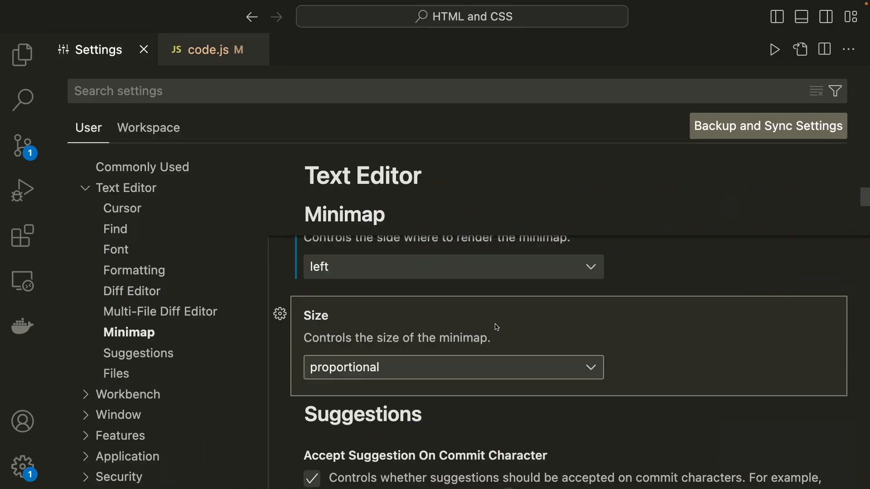
click(412, 367)
click(383, 323)
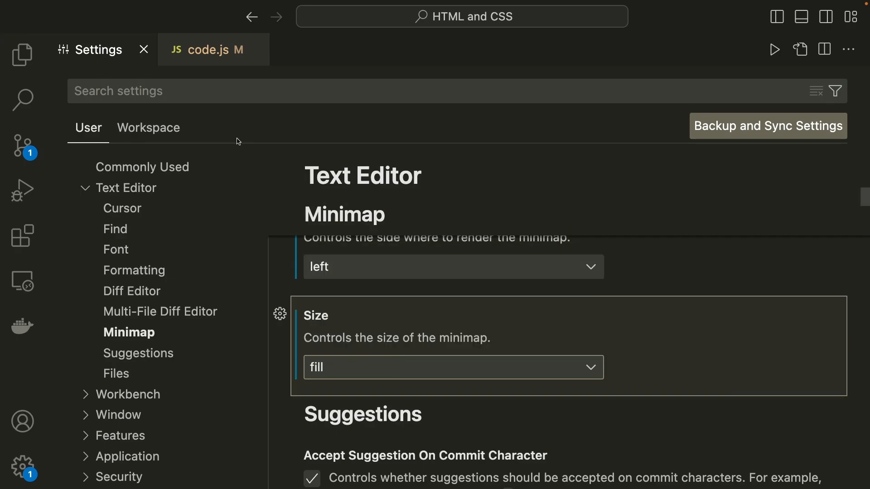
click(220, 49)
scroll(134, 148, down, 1)
drag(135, 148, 128, 236)
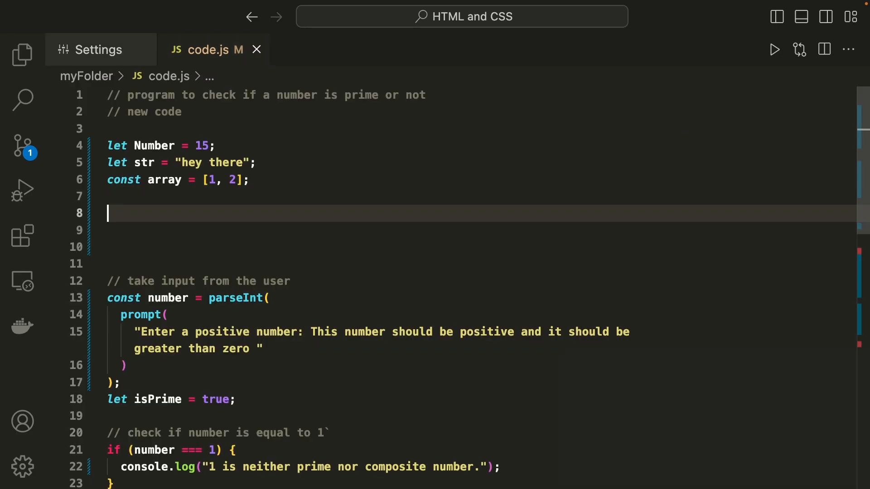
Try code suggestions on line 8 of code.js, completing "arr" to array and "cons" to console
text(arr)
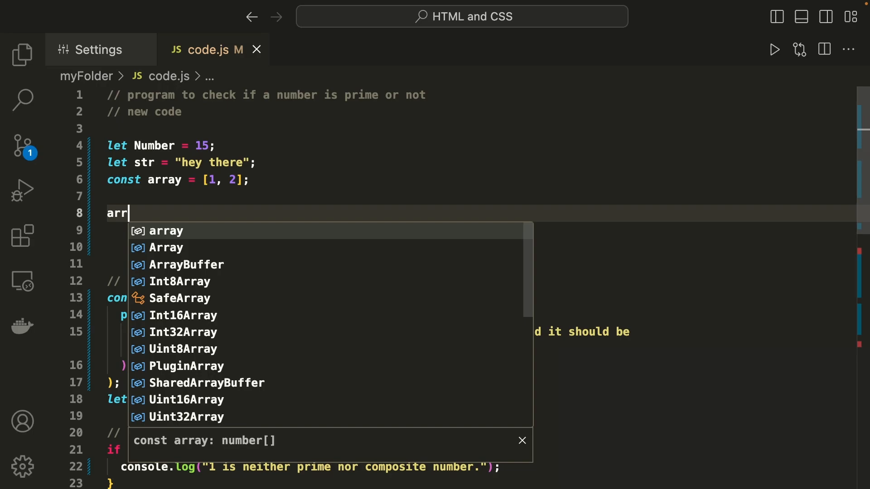
key(Tab)
text(;)
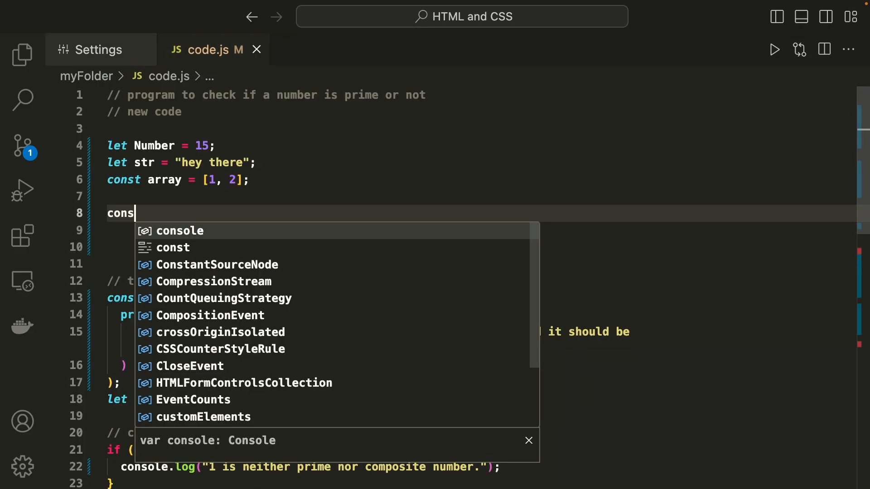
key(Tab)
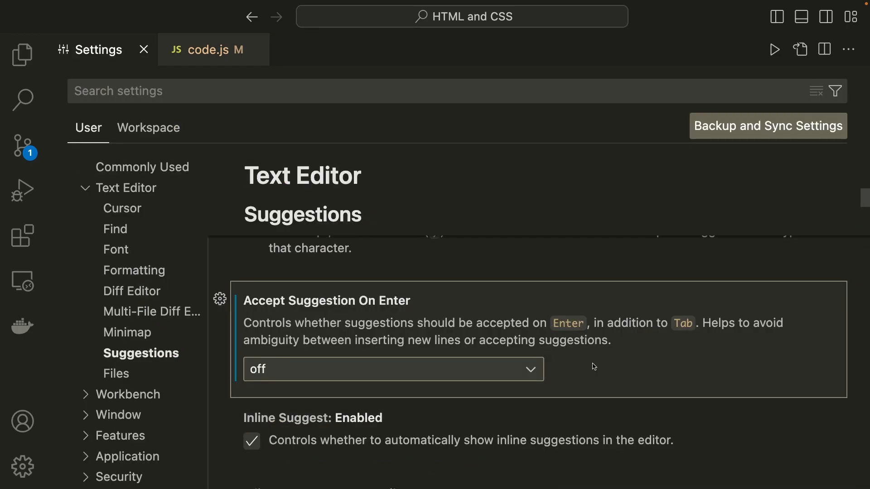
Set Accept Suggestion On Enter to off and look through the IntelliSense suggestion type settings
click(448, 369)
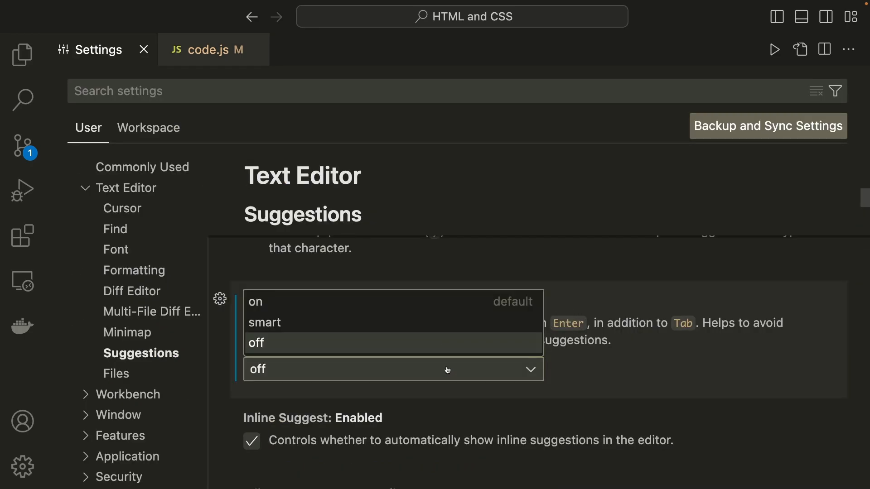
click(421, 352)
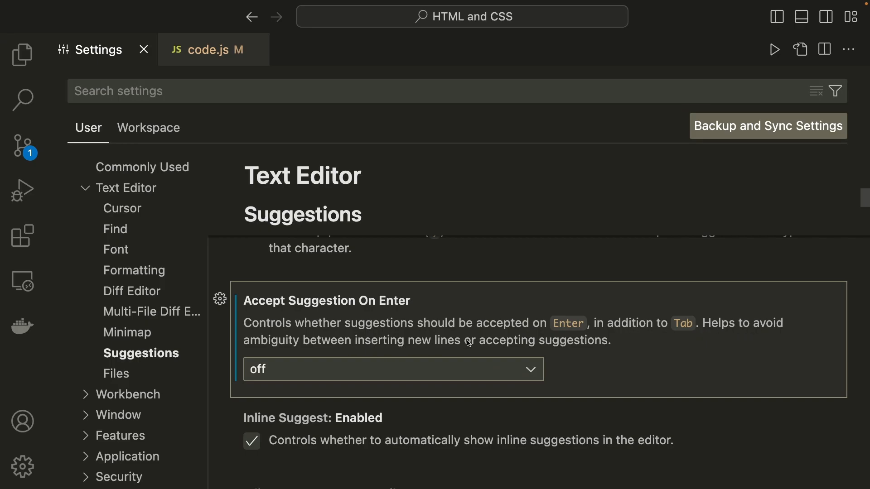
scroll(559, 345, down, 5)
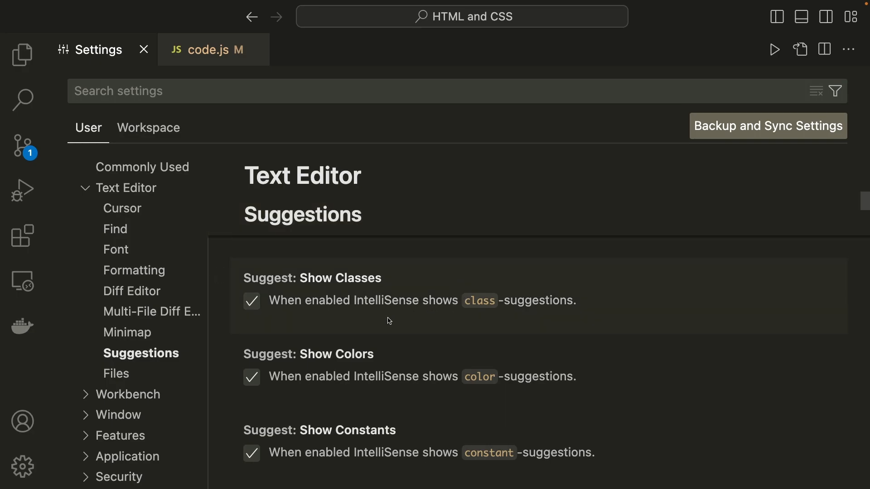
scroll(389, 320, down, 4)
scroll(382, 346, down, 5)
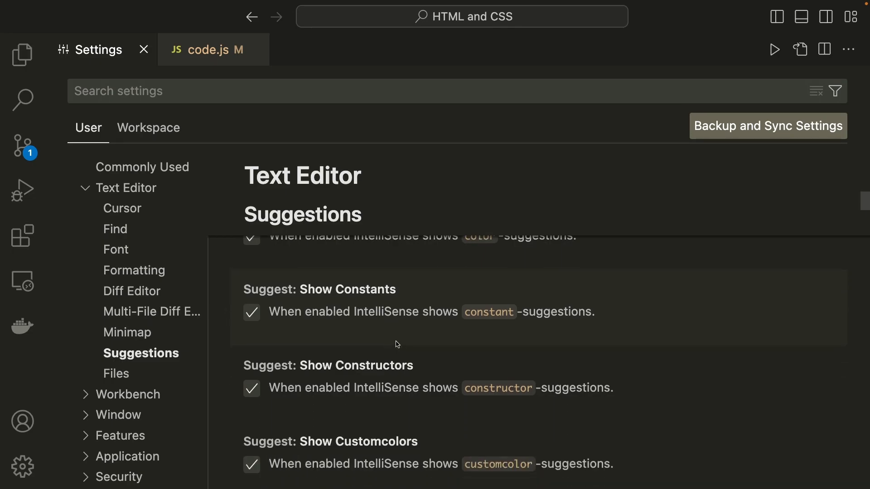
scroll(420, 356, down, 10)
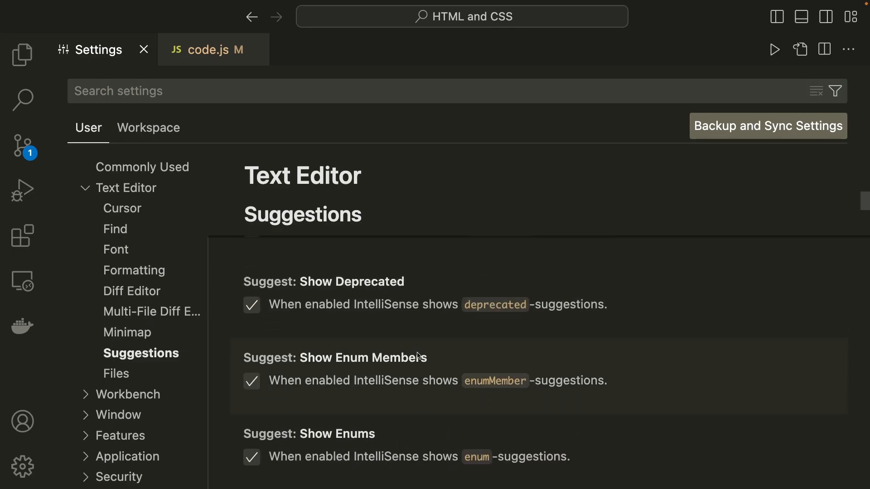
scroll(419, 357, down, 5)
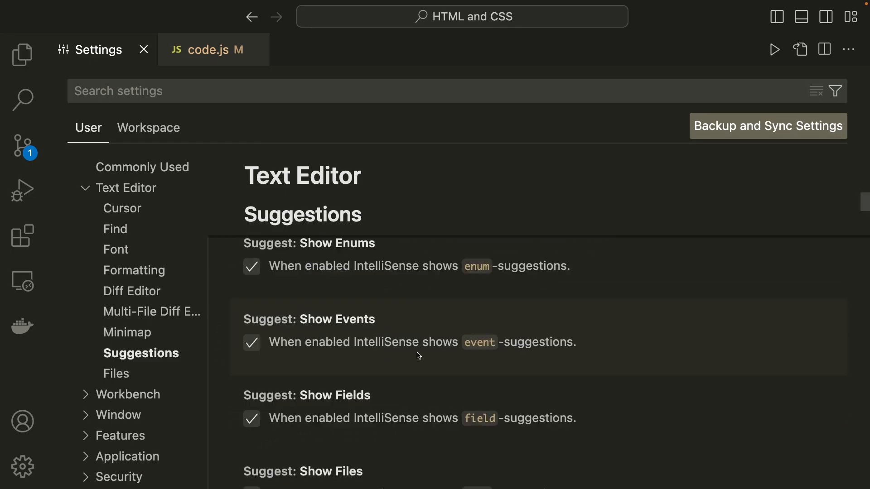
scroll(419, 357, down, 5)
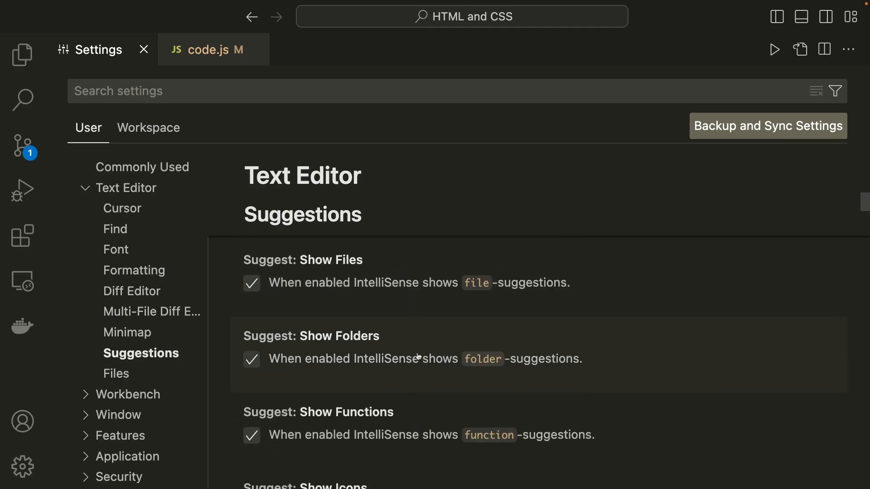
Try the Workbench Activity Bar Location at top, check the relocated account and manage controls, and return it to side
scroll(420, 357, down, 8)
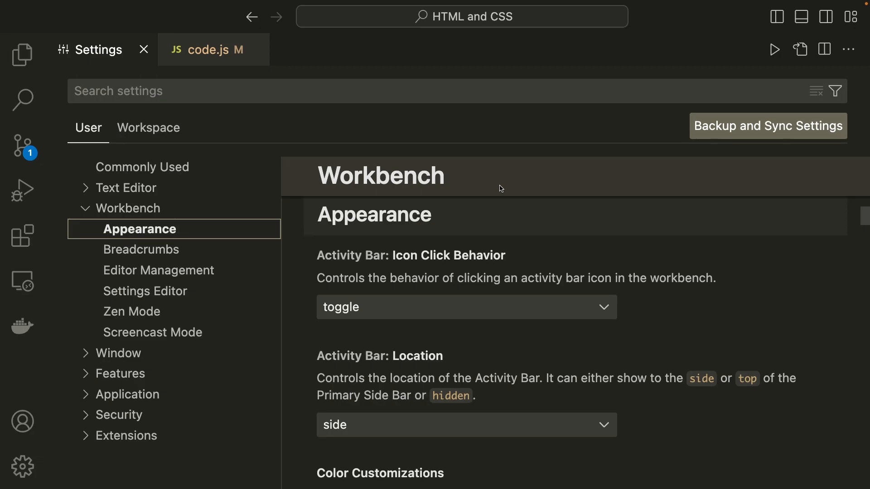
scroll(502, 189, down, 2)
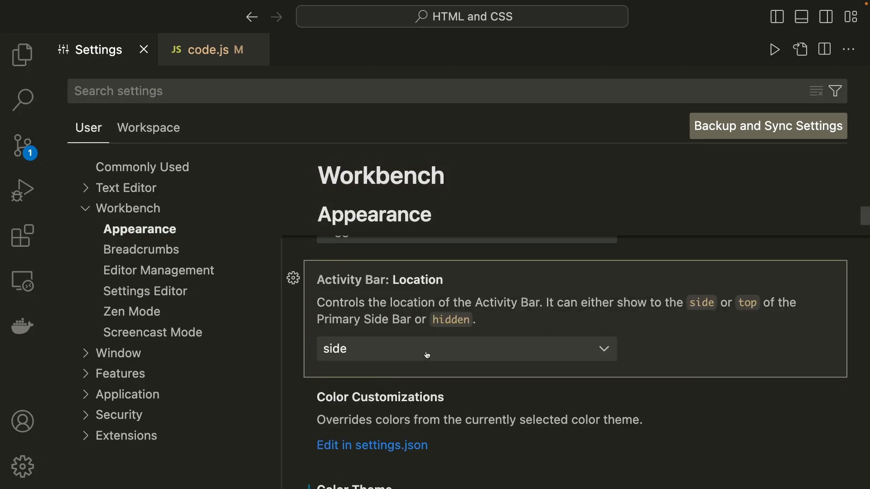
click(385, 350)
click(360, 302)
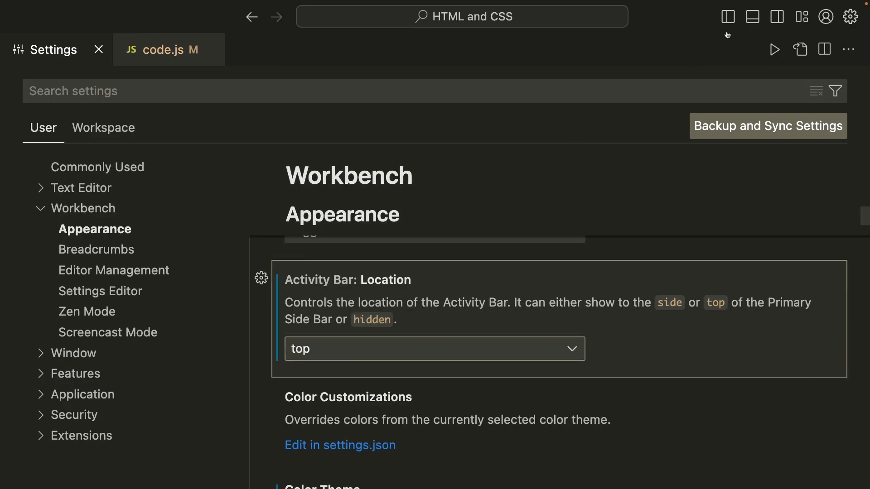
click(850, 19)
click(826, 18)
click(823, 17)
click(830, 17)
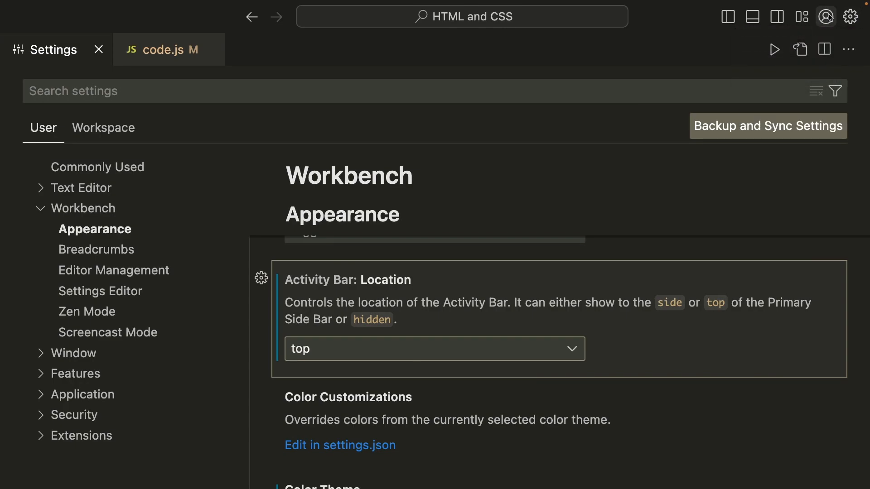
click(342, 350)
click(339, 321)
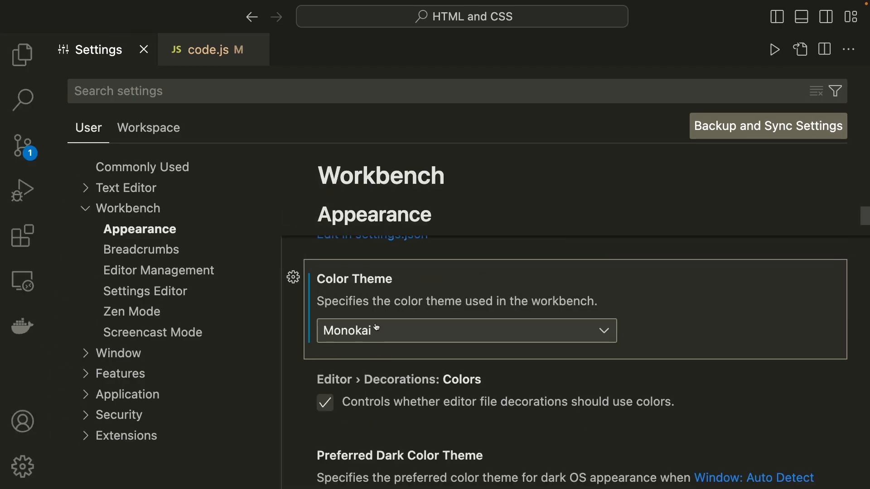
Change the Workbench Color Theme from Monokai to a dark theme with yellow accents
click(377, 330)
scroll(377, 363, up, 2)
click(377, 367)
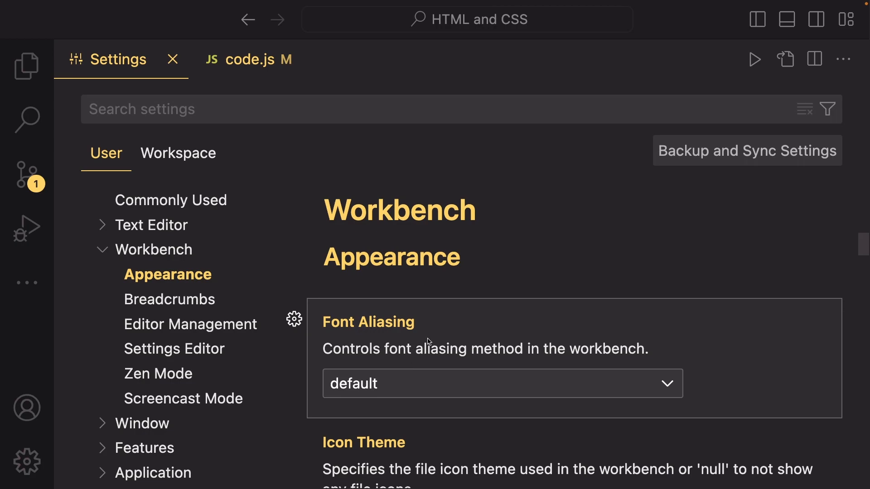
Try the none option of Font Aliasing on code.js, and set Font Aliasing to antialiased
click(394, 389)
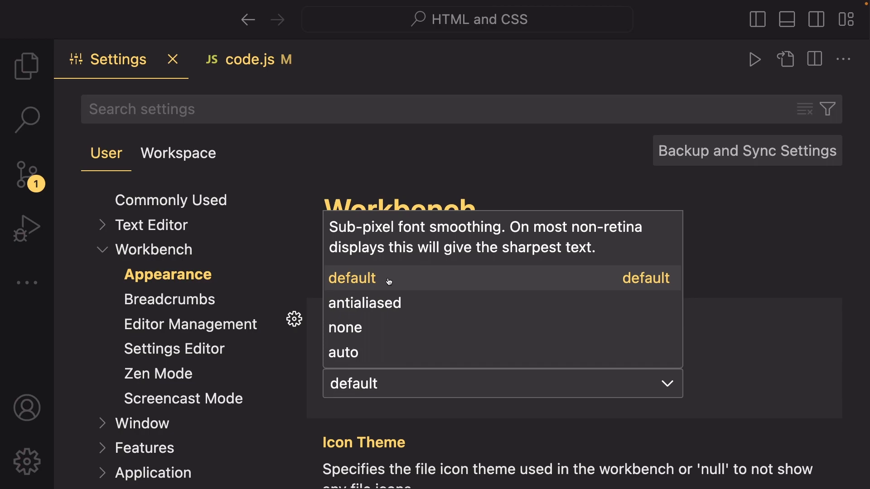
click(367, 328)
click(249, 60)
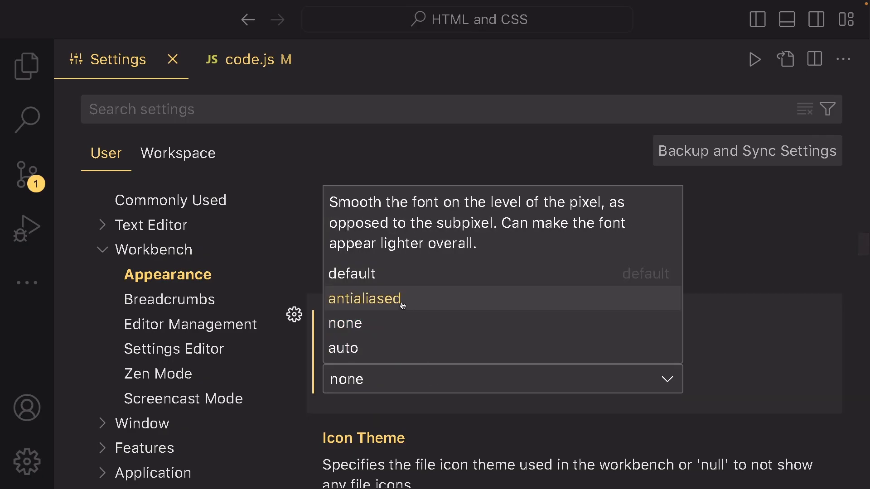
click(403, 302)
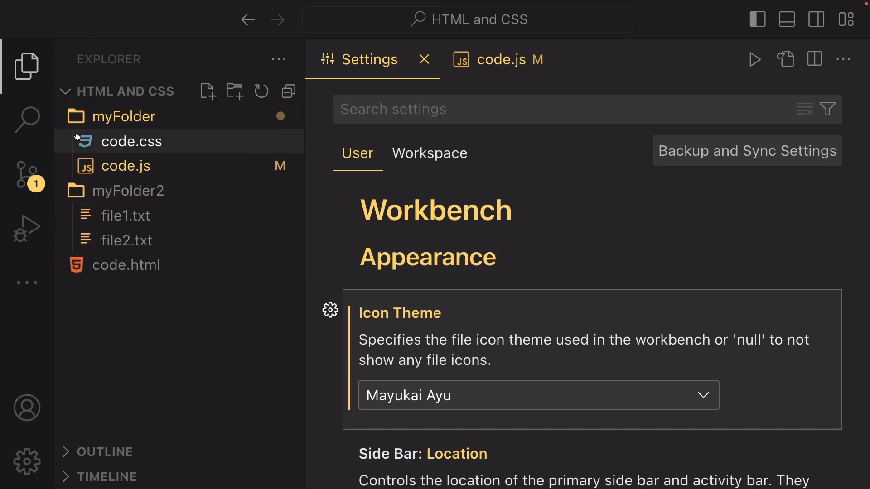
Set the file Icon Theme to Material Theme Icons Palenight
click(367, 395)
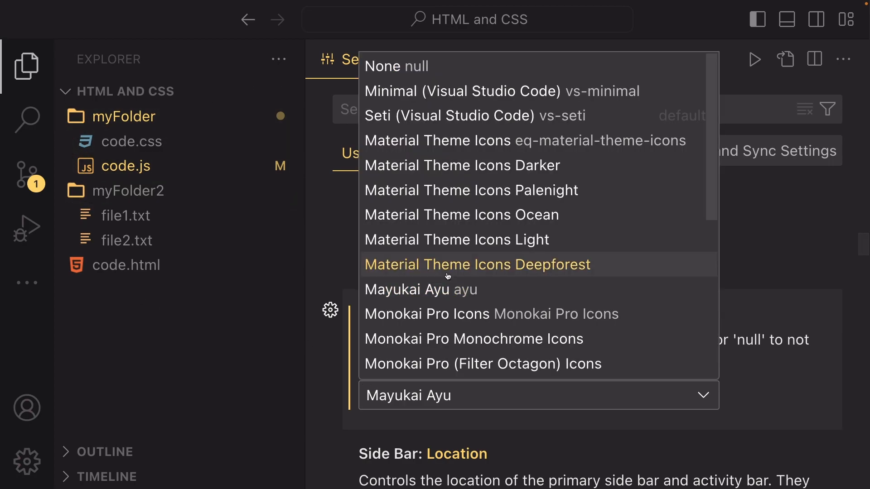
click(474, 190)
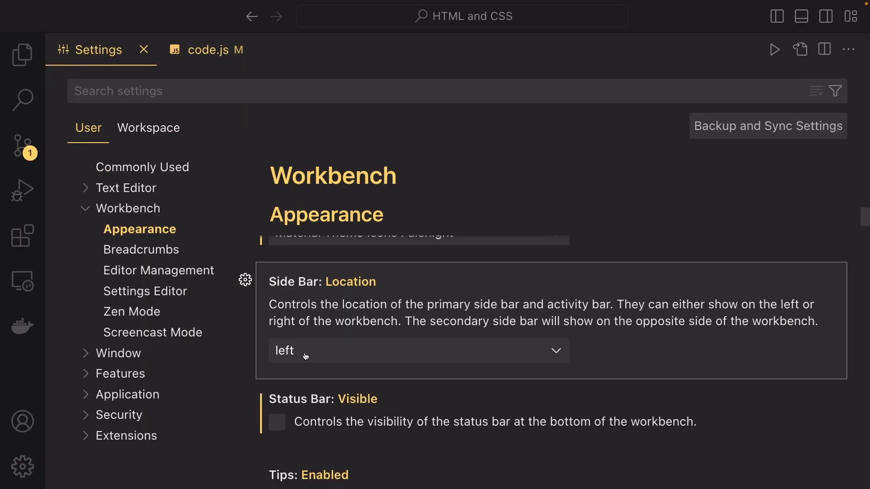
Try the Side Bar Location at right and toggle the status bar's visibility on and off
click(306, 357)
click(285, 395)
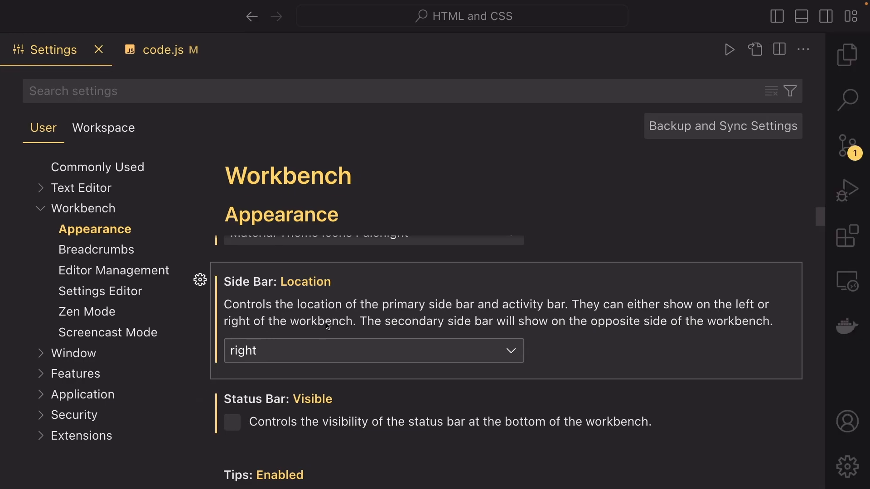
scroll(328, 327, down, 3)
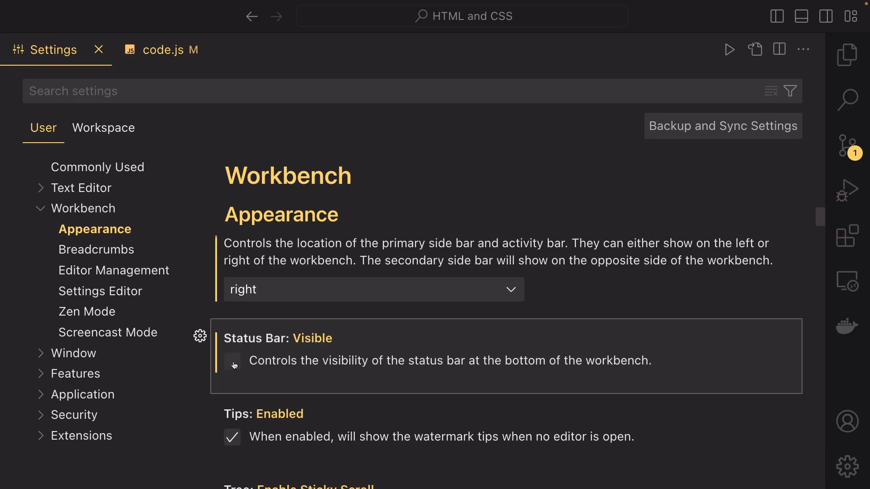
click(235, 365)
click(234, 365)
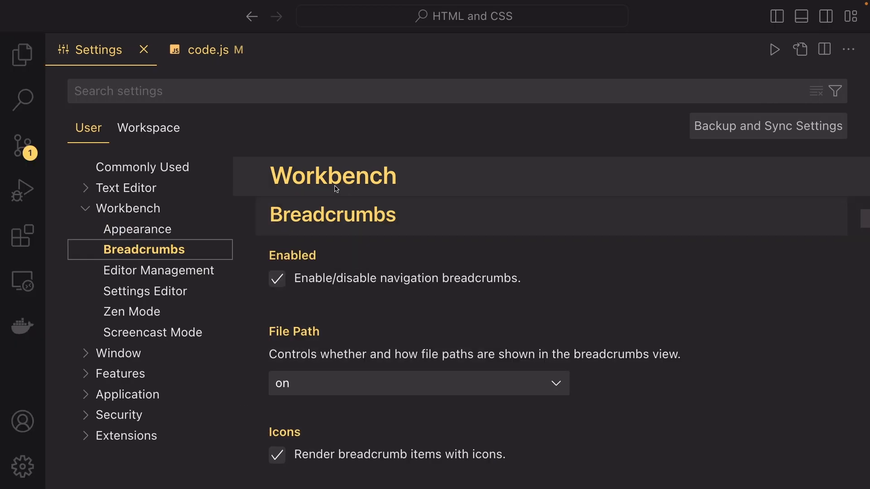
Use the breadcrumbs of code.js to browse to myFolder2 and open file1.txt
click(191, 53)
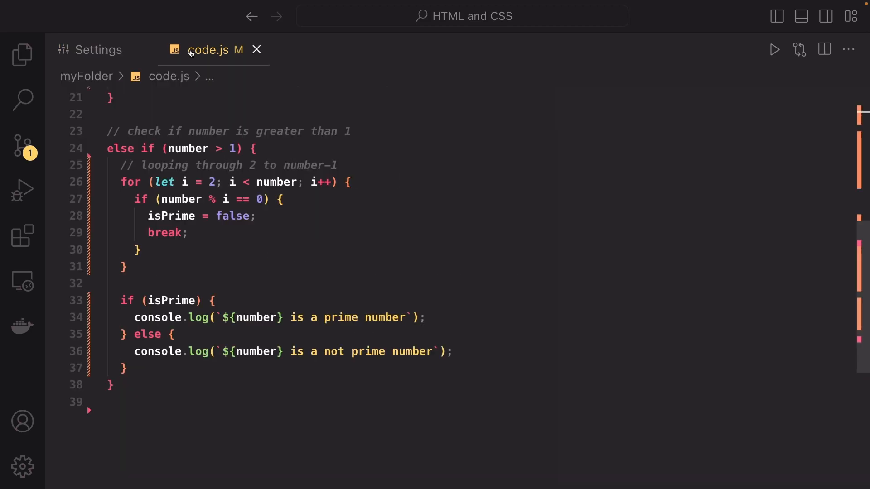
click(102, 77)
click(115, 129)
click(129, 147)
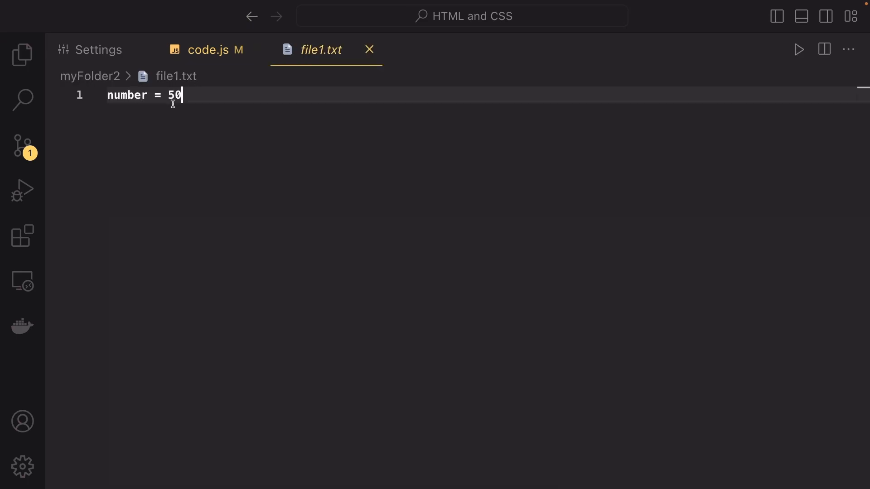
Disable navigation breadcrumbs in the Workbench settings and check the effect in code.js
click(100, 59)
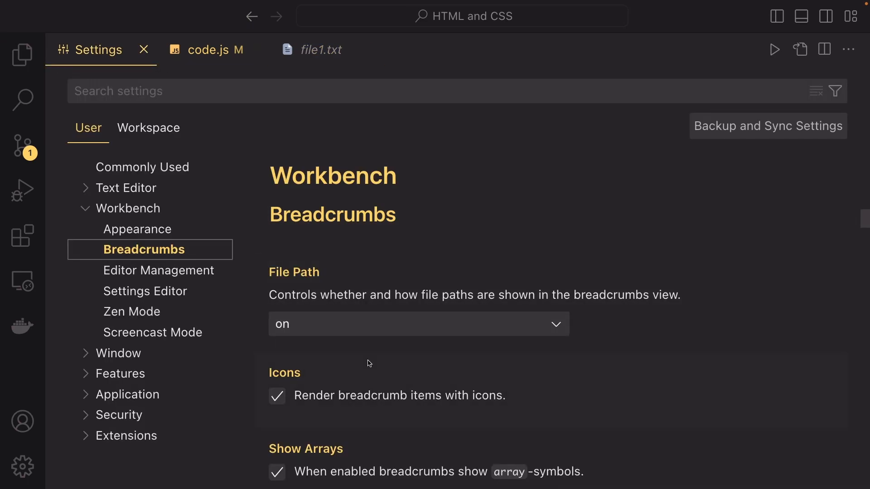
scroll(371, 357, up, 3)
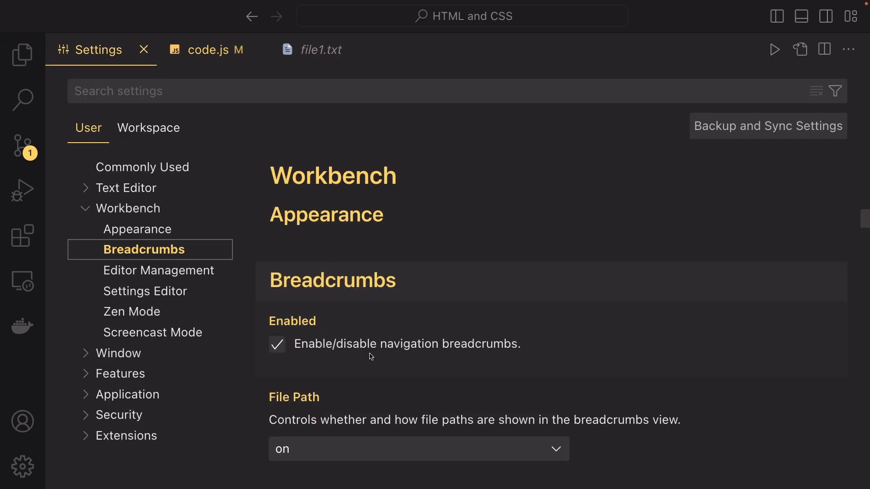
click(326, 343)
scroll(310, 333, down, 1)
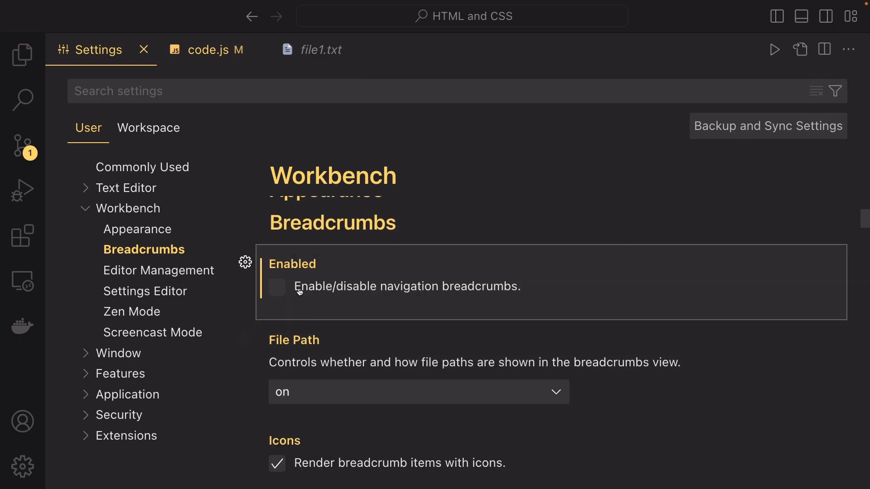
click(230, 66)
scroll(154, 117, up, 6)
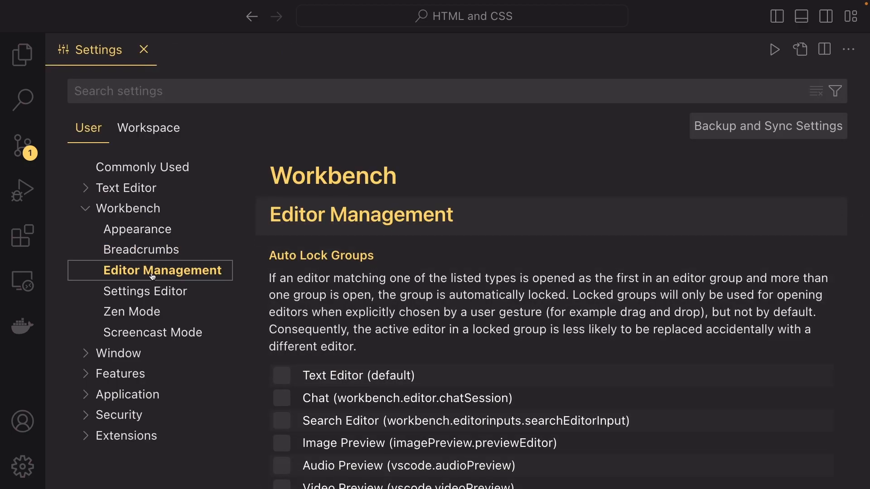
Look through the Settings Editor, Zen Mode and Screencast Mode settings of Workbench and the New Window settings
click(148, 291)
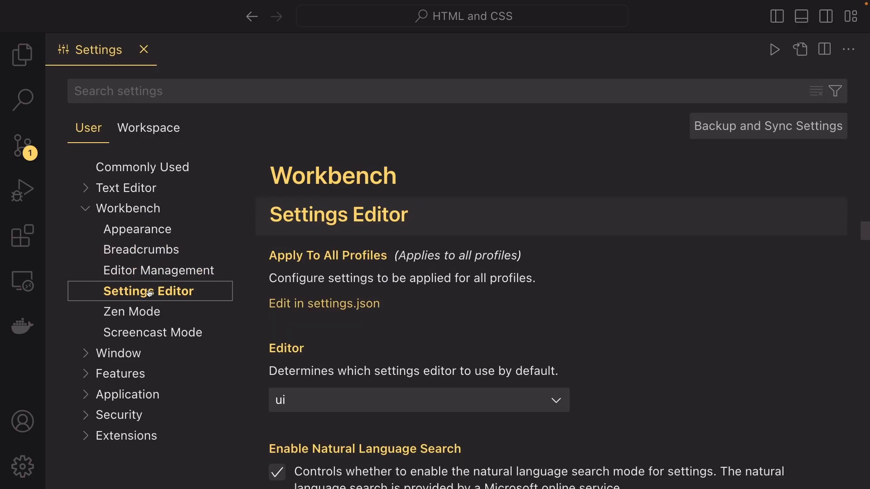
click(138, 313)
click(136, 332)
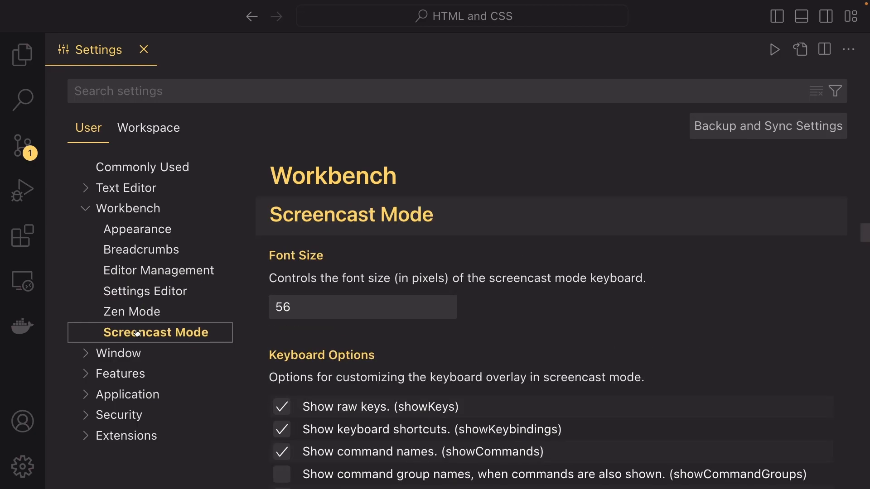
click(135, 353)
click(138, 250)
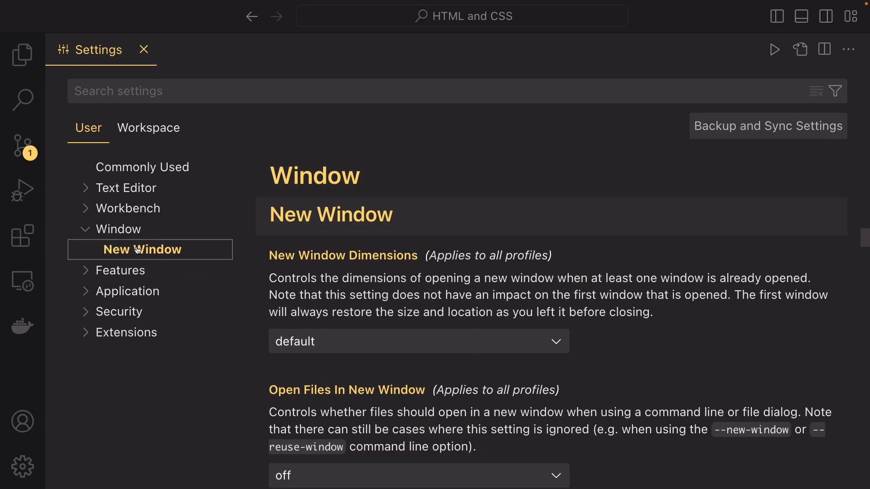
Browse the Features settings from Accessibility, Explorer, Search and Debug through Testing, Source Control, Extensions and Terminal
click(138, 270)
scroll(138, 272, down, 1)
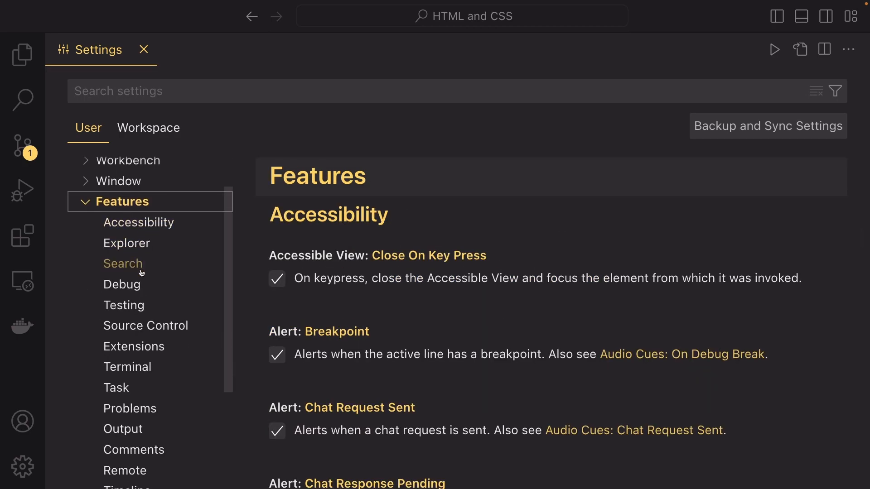
click(138, 225)
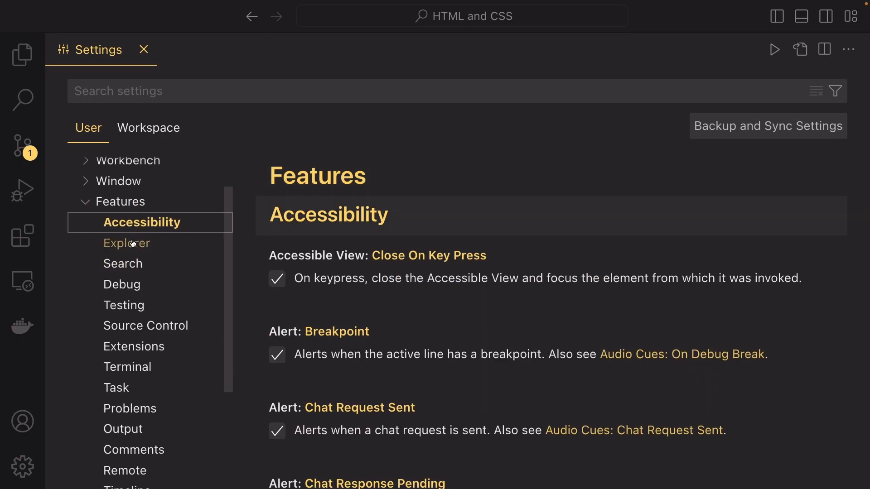
click(135, 243)
click(130, 267)
click(136, 284)
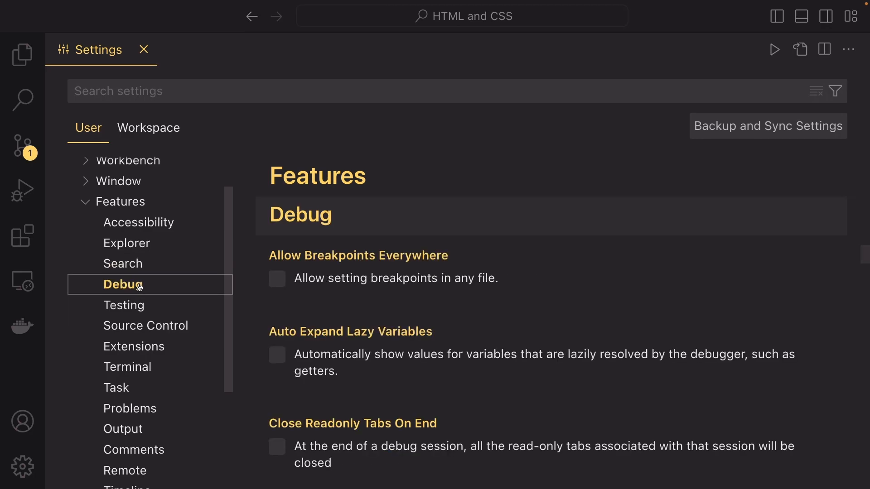
click(136, 305)
scroll(138, 307, down, 1)
click(140, 292)
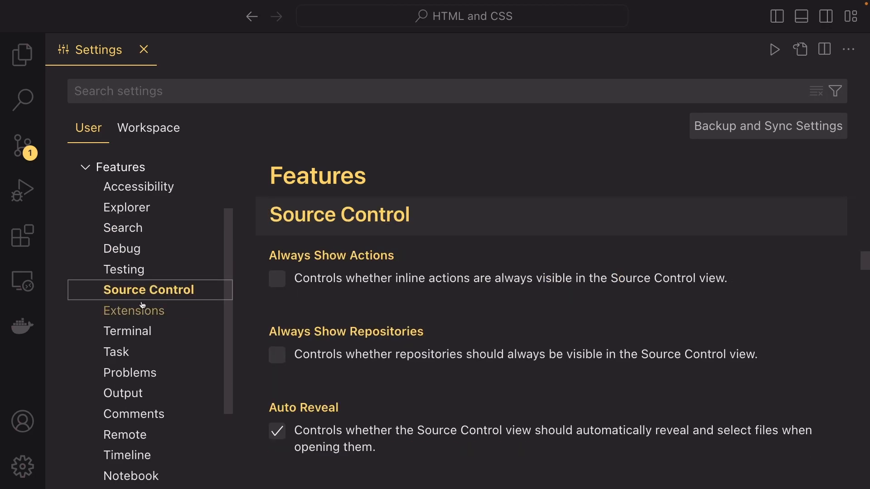
click(135, 312)
click(132, 332)
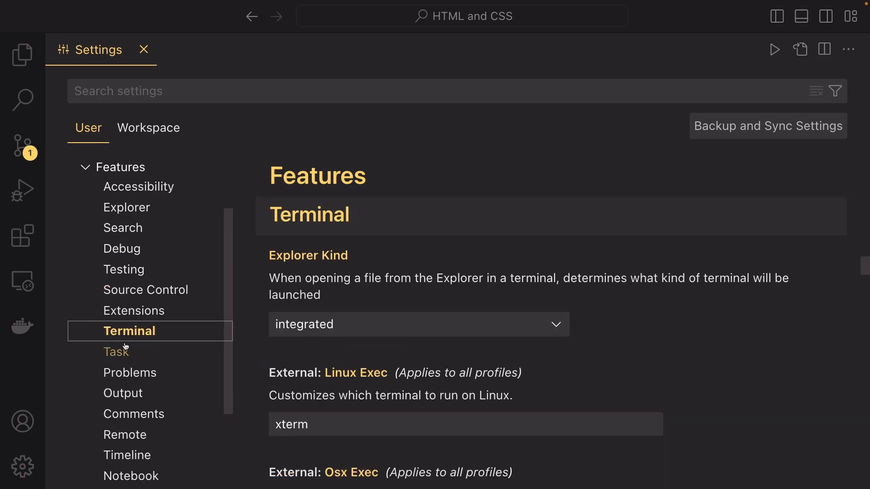
Browse the remaining Features settings from Task and Problems through Timeline, Notebook, Audio Cues, Merge Editor and Chat
click(132, 350)
scroll(135, 340, down, 3)
click(128, 254)
click(122, 273)
click(136, 295)
click(135, 314)
click(134, 336)
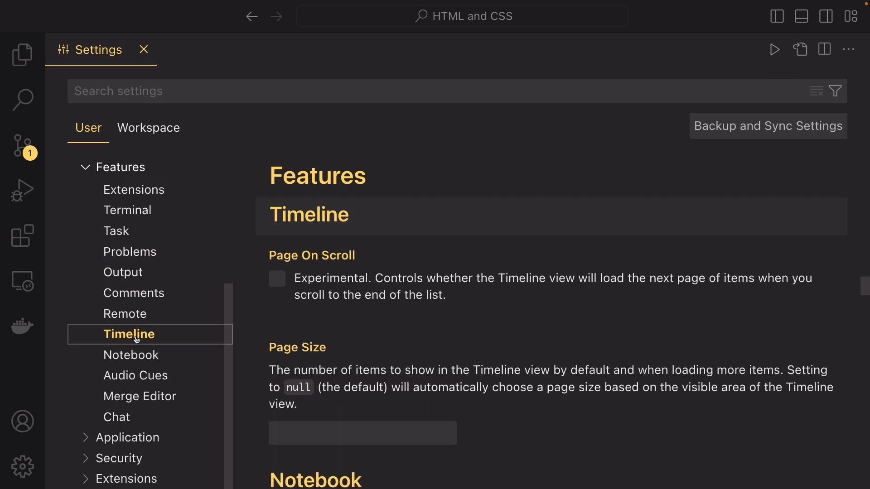
click(131, 358)
click(134, 376)
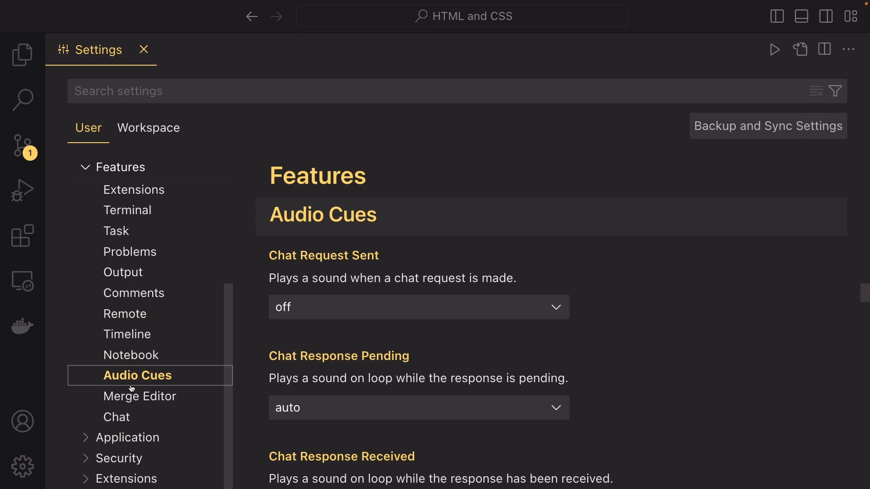
click(130, 398)
click(125, 416)
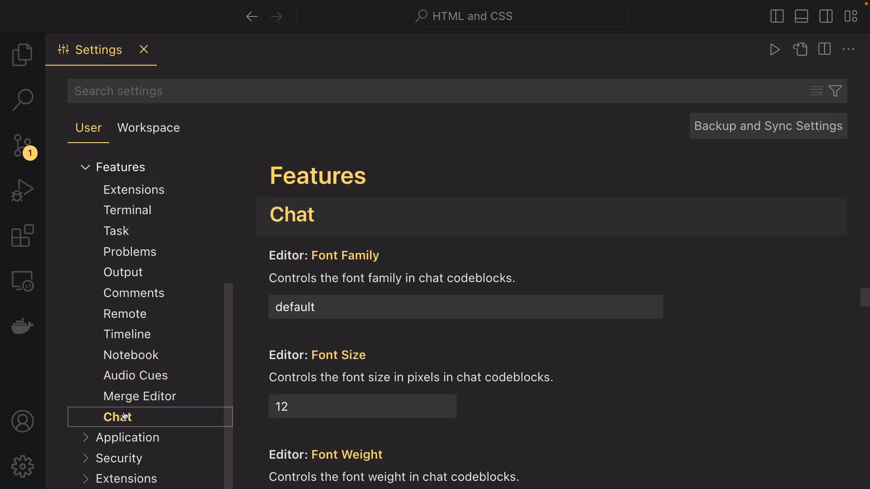
Browse the Application settings: Proxy, Keyboard, Update, Telemetry, Settings Sync, Experimental and Other
click(128, 438)
click(127, 290)
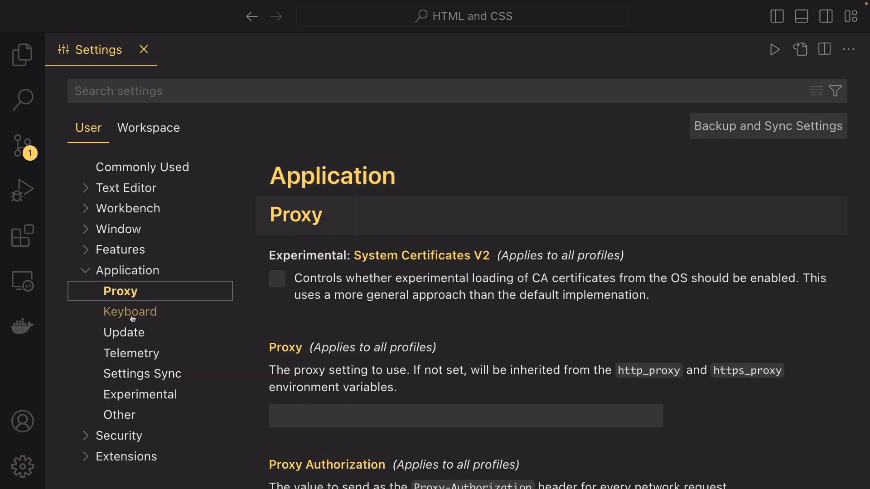
click(130, 312)
click(135, 333)
click(138, 348)
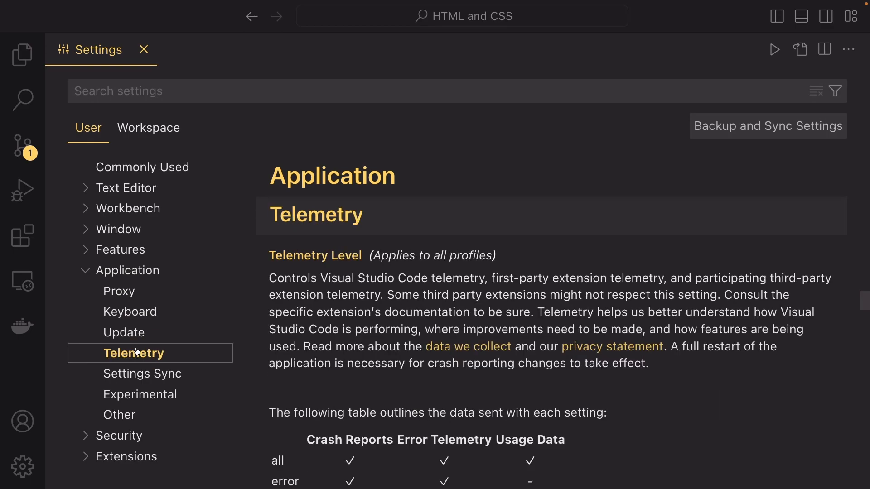
click(144, 380)
click(139, 396)
click(132, 413)
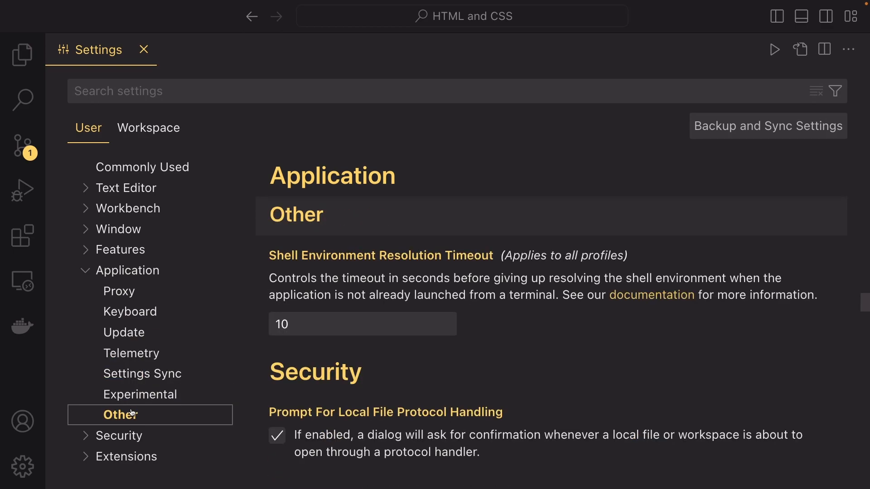
View the Security settings and their Workspace section
click(128, 271)
click(136, 292)
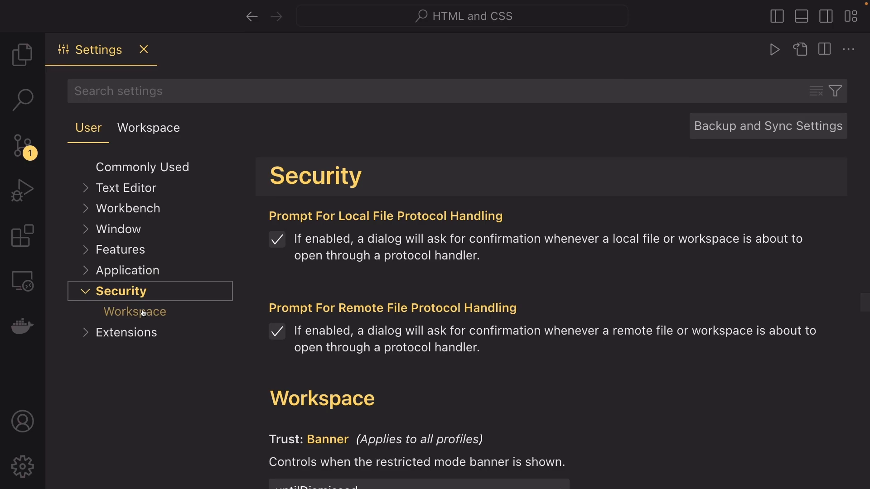
click(143, 314)
Look through the list of Extensions settings and view the IntelliCode settings
click(109, 325)
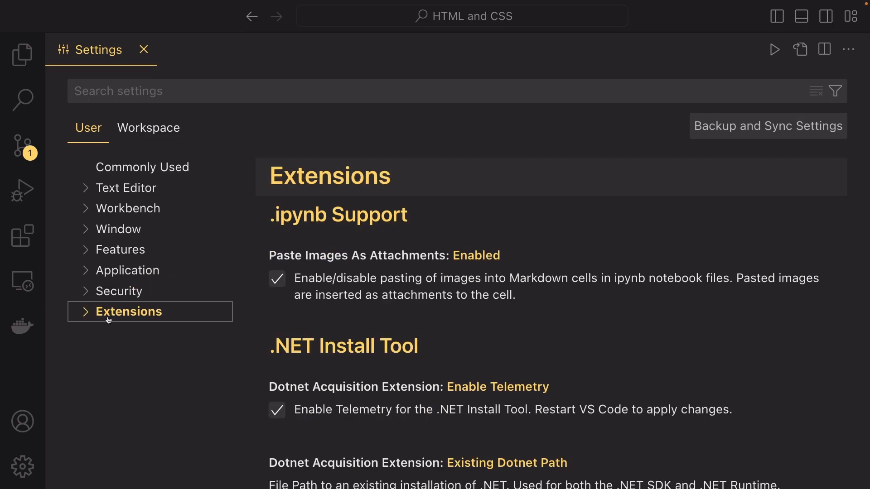
click(108, 320)
scroll(150, 327, down, 3)
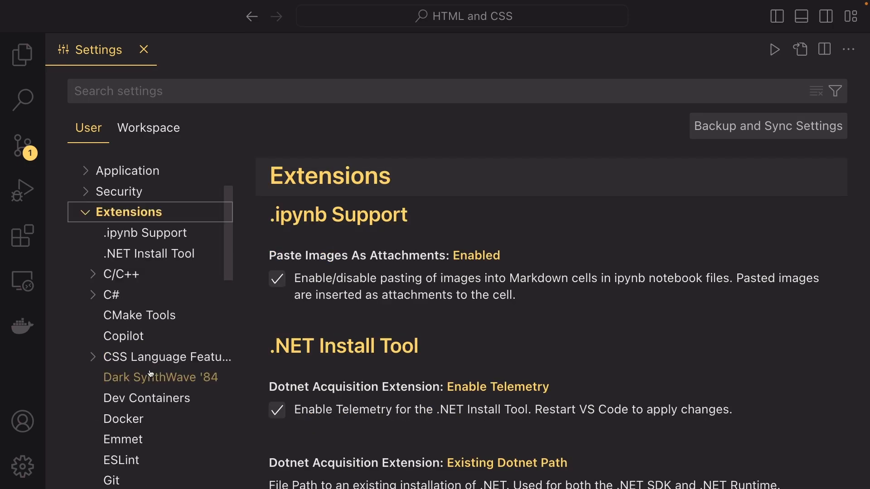
scroll(153, 359, down, 5)
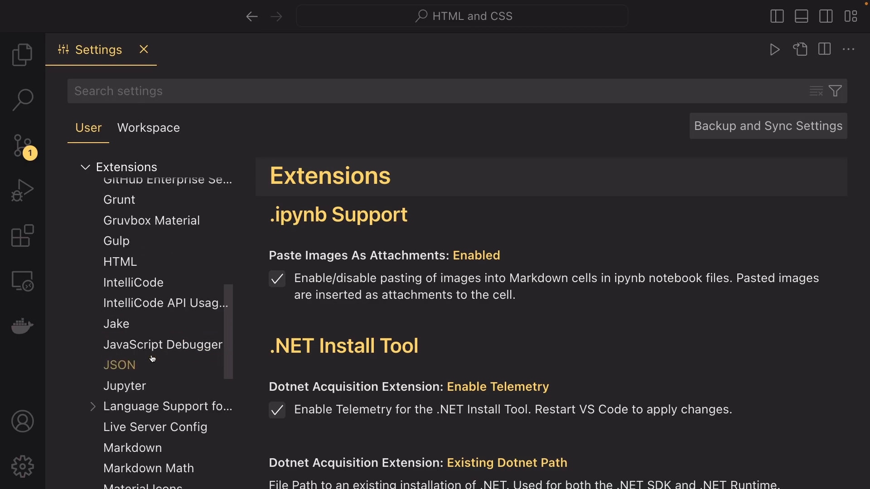
click(146, 290)
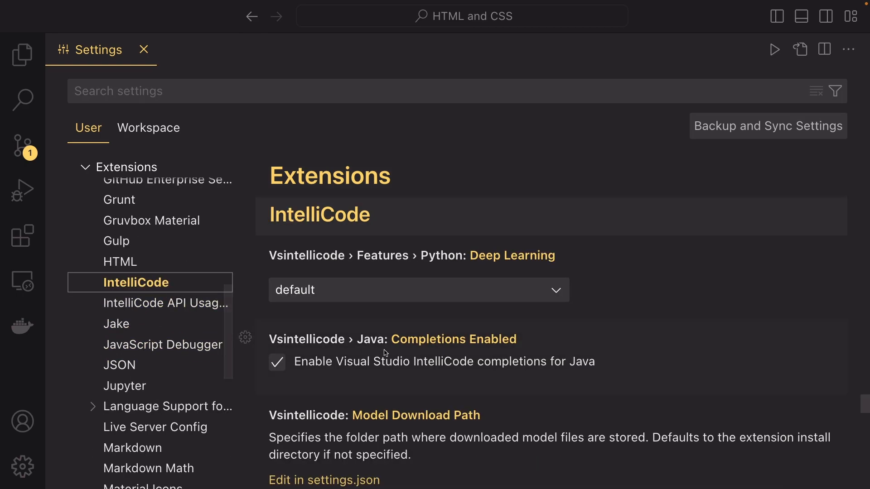